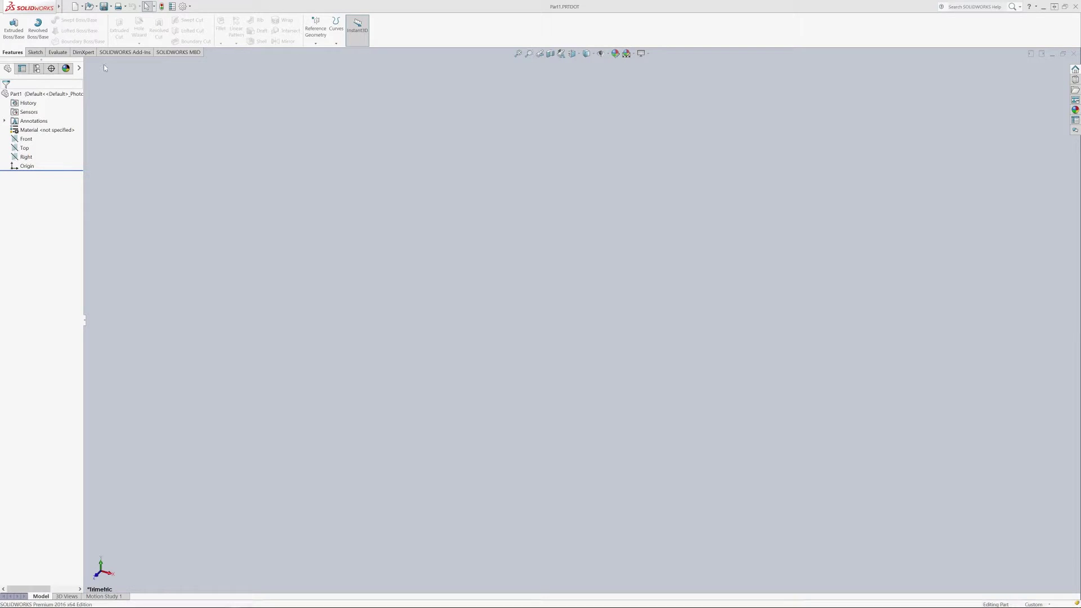
- Create a new blank part document, Part2, from the part template
click(67, 6)
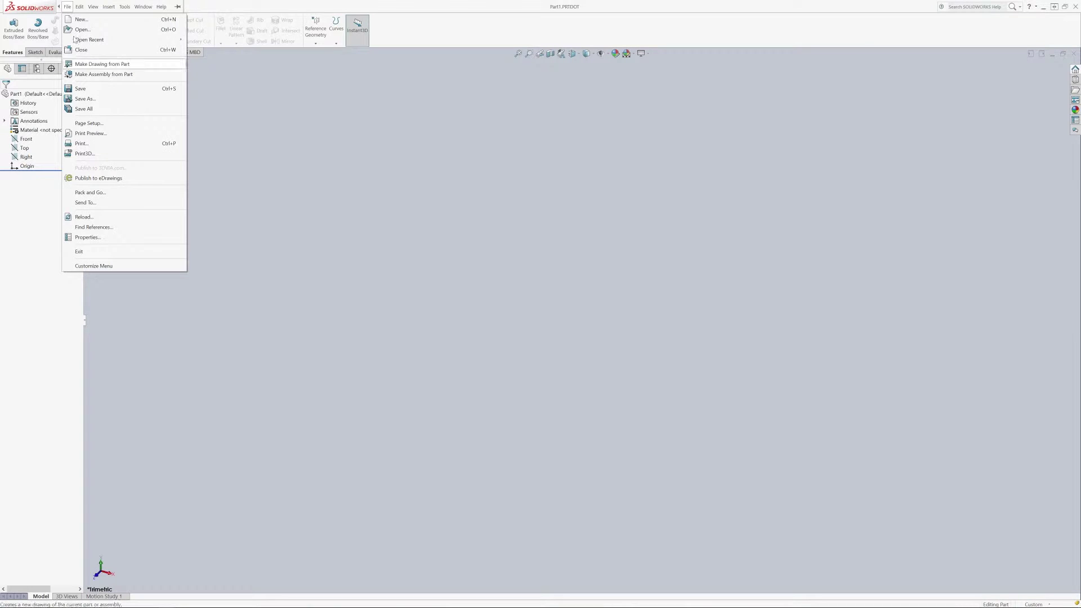
click(105, 21)
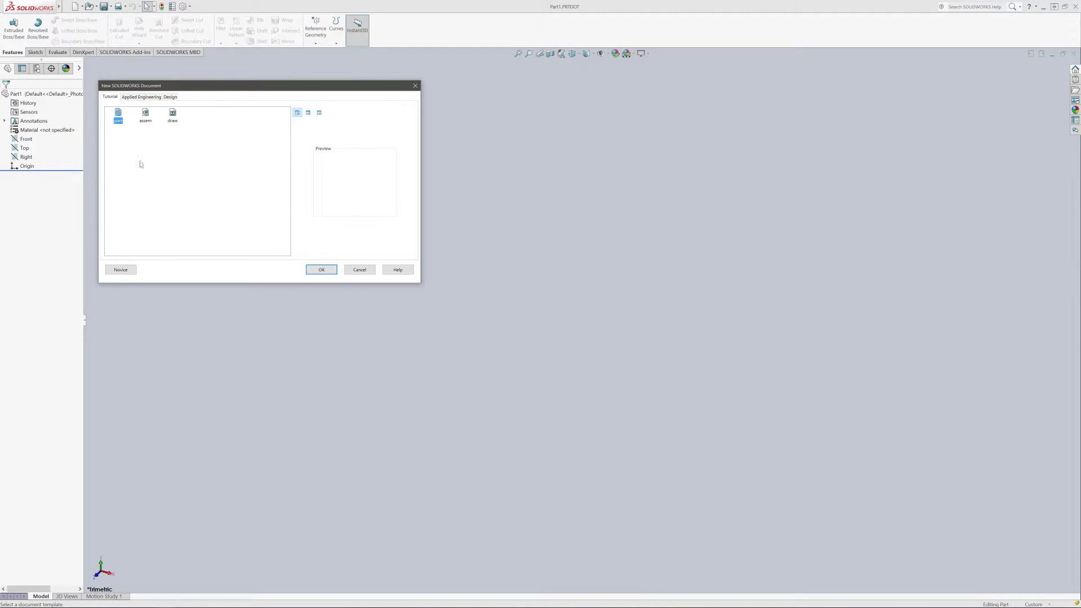
click(321, 268)
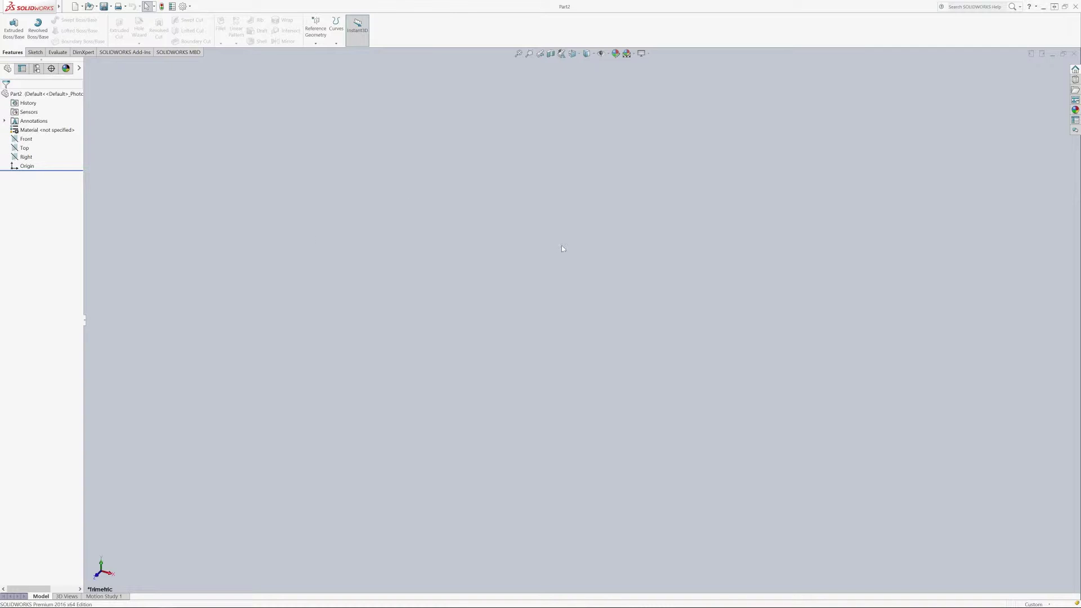
- Open the part's Document Properties, then enlarge and reposition the dialog
mouse_move(59, 7)
click(108, 6)
mouse_move(122, 7)
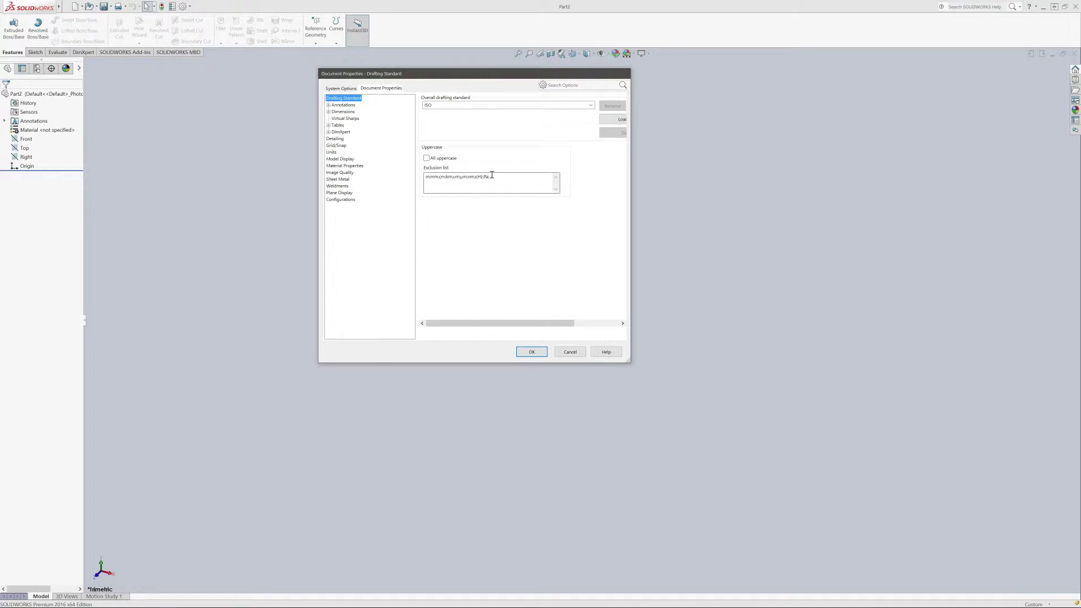
drag(629, 363, 760, 411)
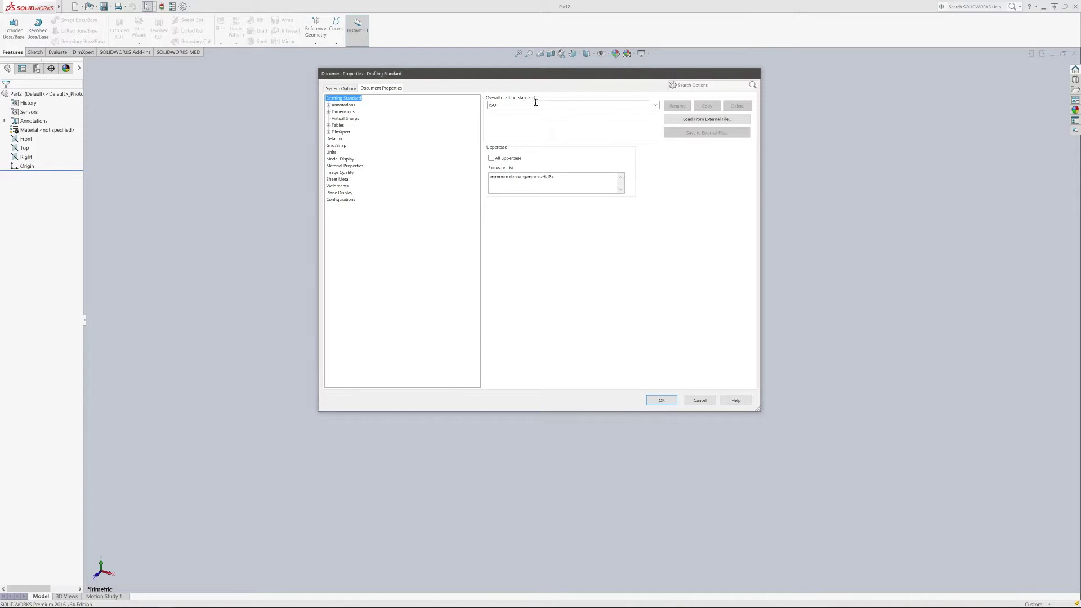
drag(534, 79, 501, 93)
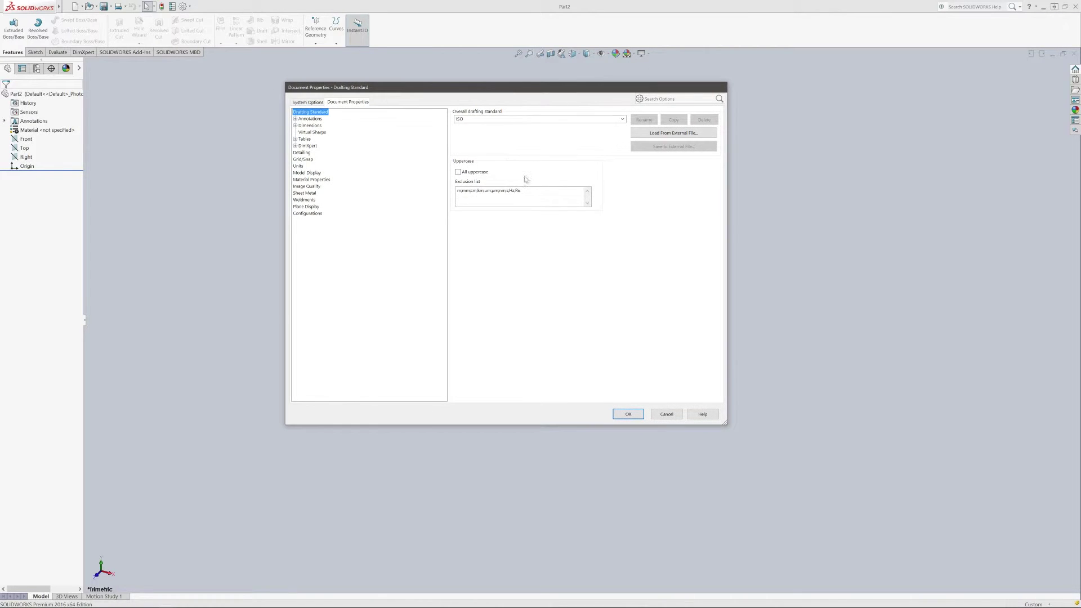
- Try ANSI as the overall drafting standard, then set it back to ISO
click(613, 119)
click(622, 120)
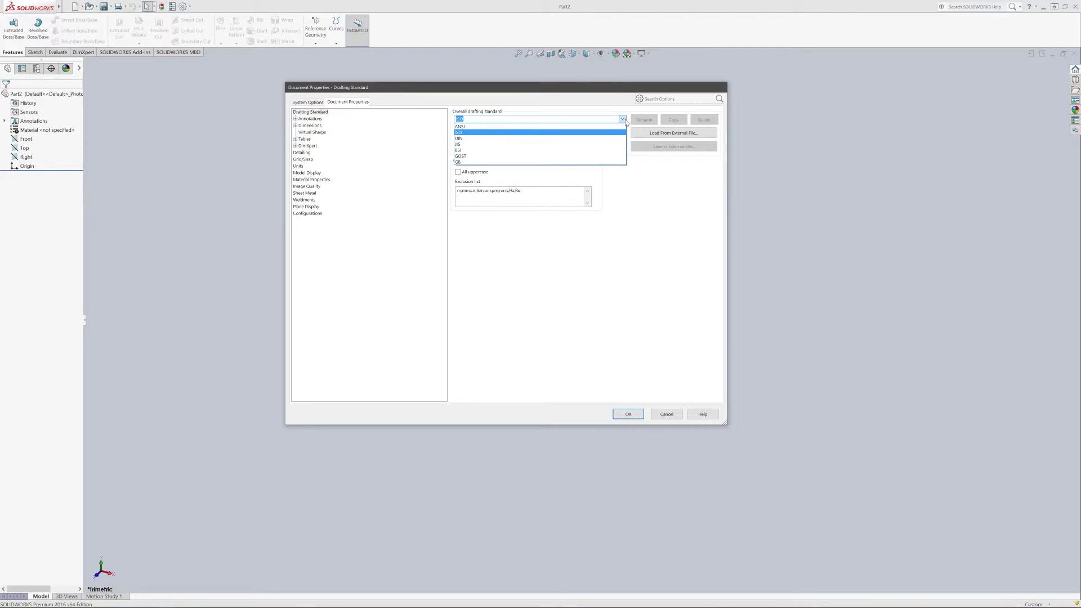
click(471, 127)
click(624, 119)
click(507, 134)
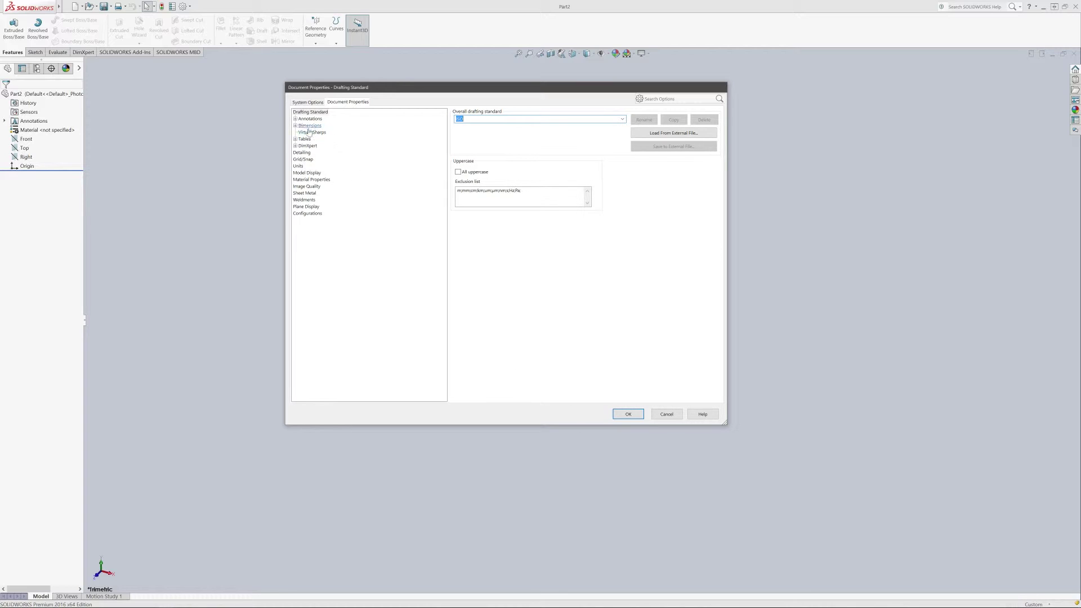
- Switch units to IPS with .1234 decimals for length, dual dimension length and mass/section length
click(298, 166)
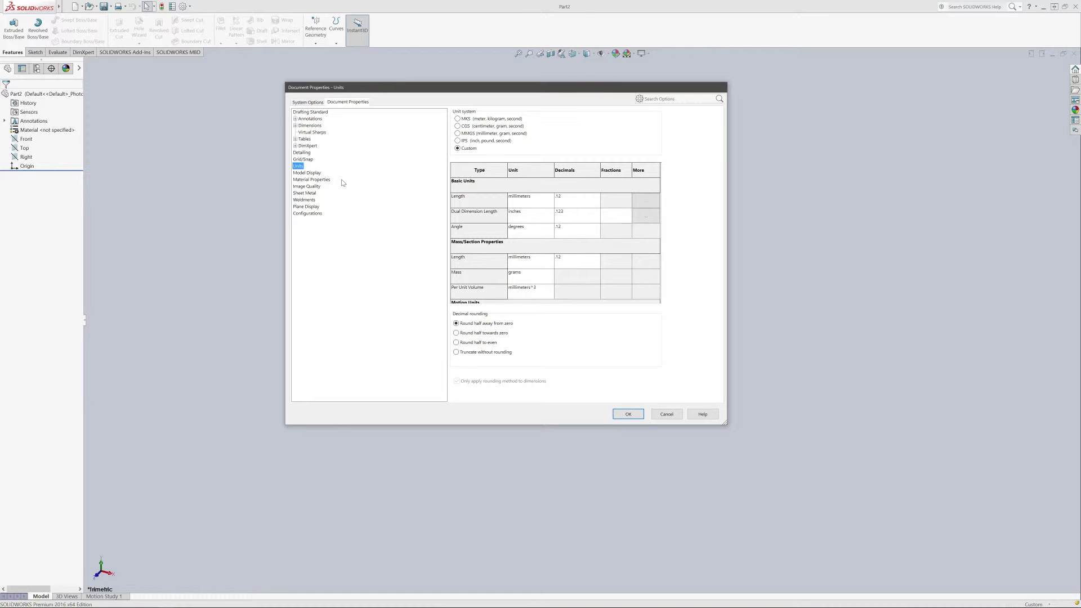
click(458, 141)
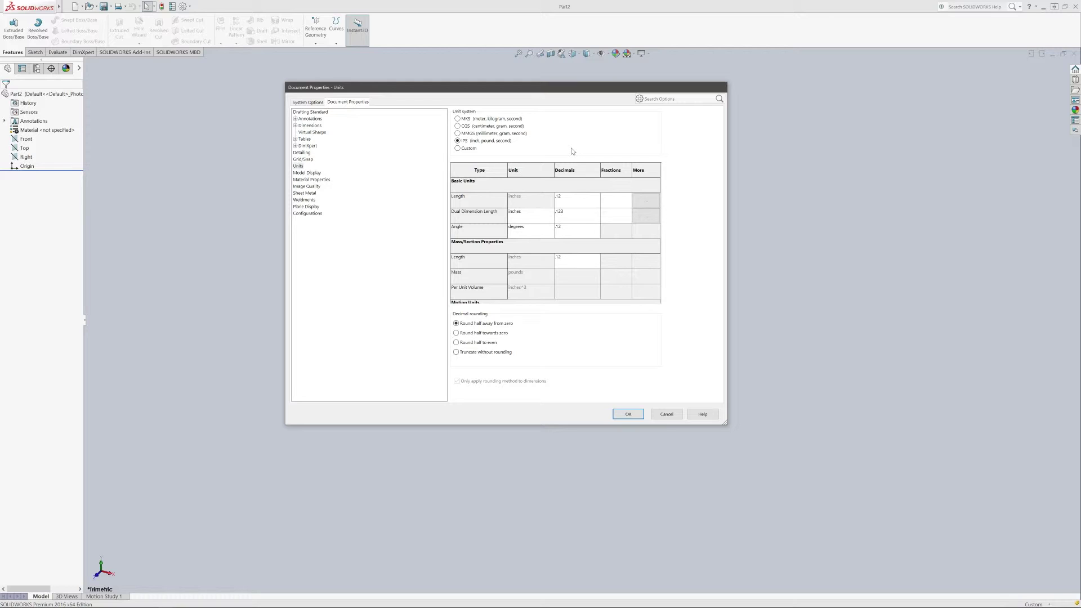
click(598, 197)
click(575, 223)
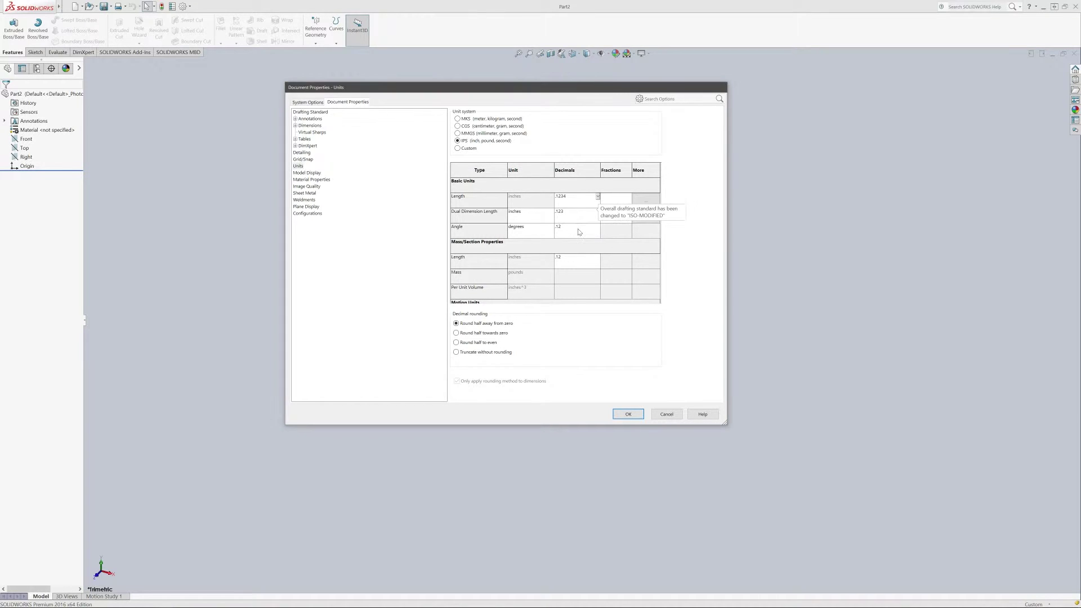
click(591, 214)
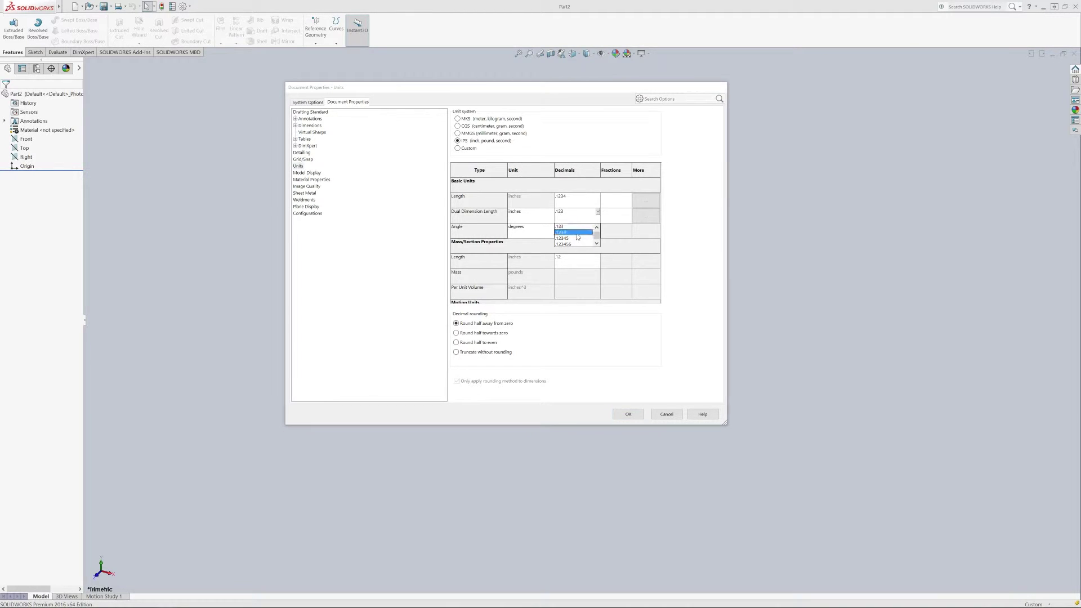
click(575, 230)
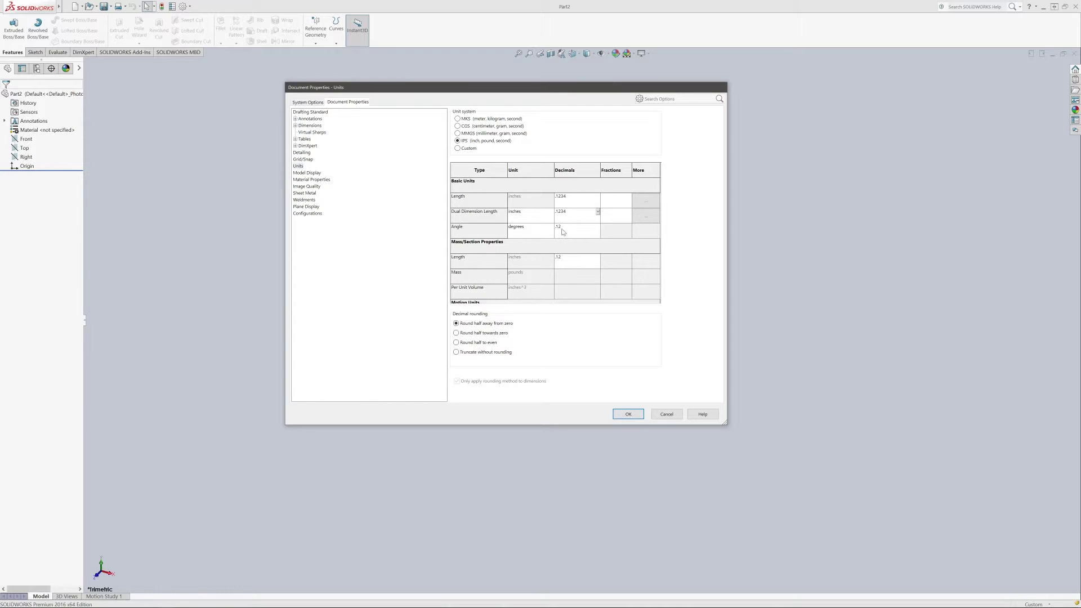
click(580, 261)
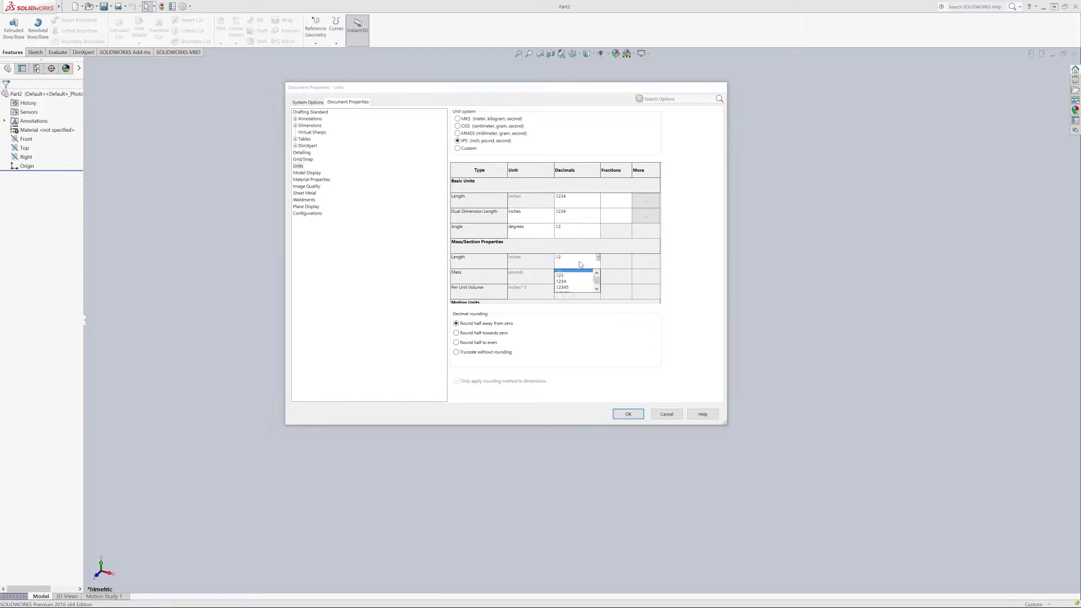
click(575, 284)
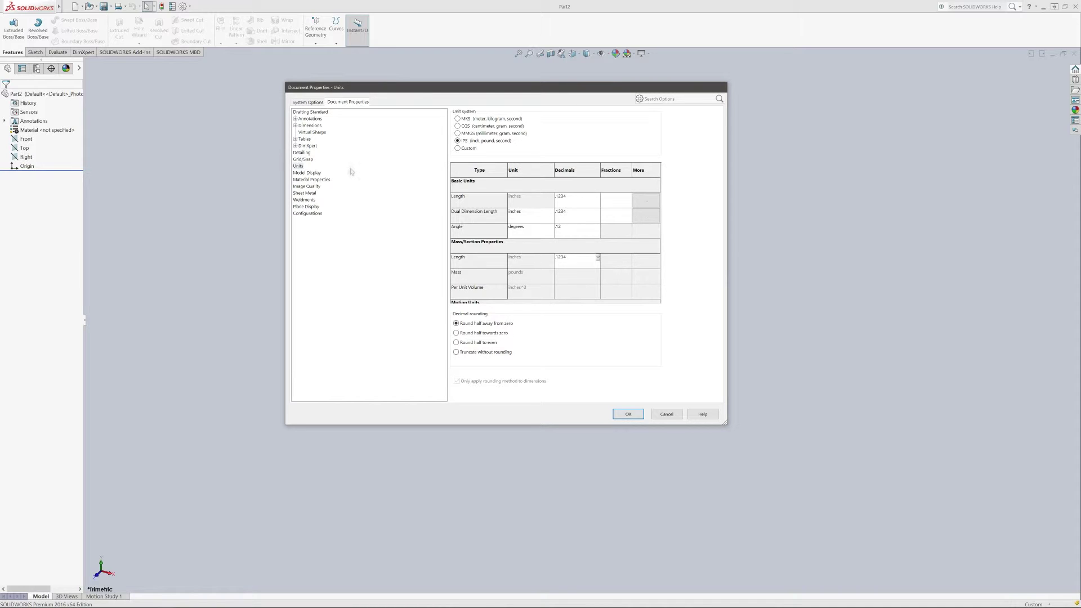
- Review the Drafting Standard and Annotations pages, Balloons through Weld Symbols, ending on Dimensions
click(313, 112)
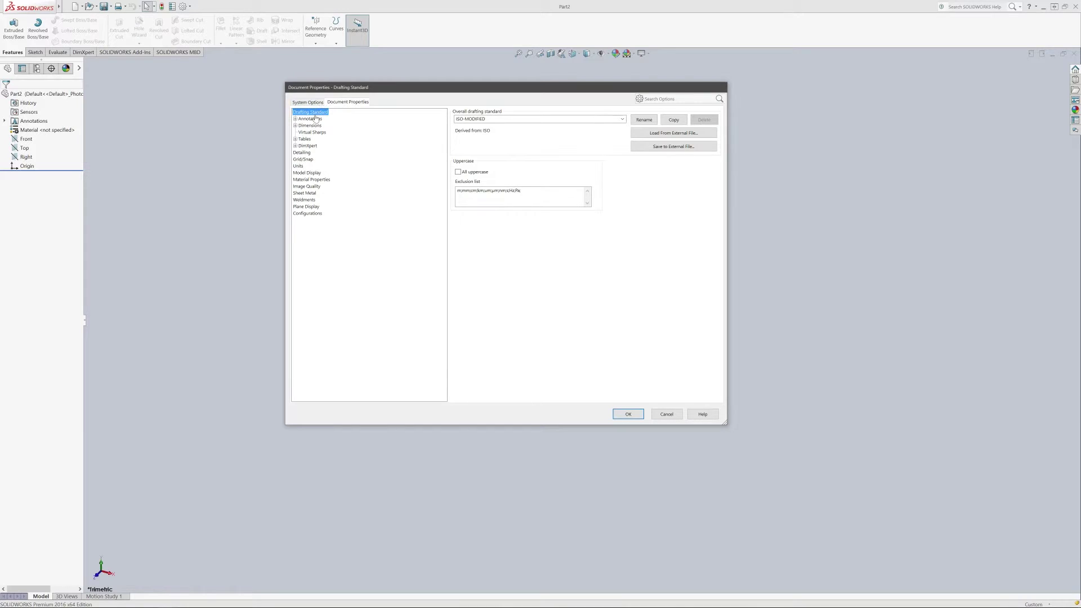
click(312, 118)
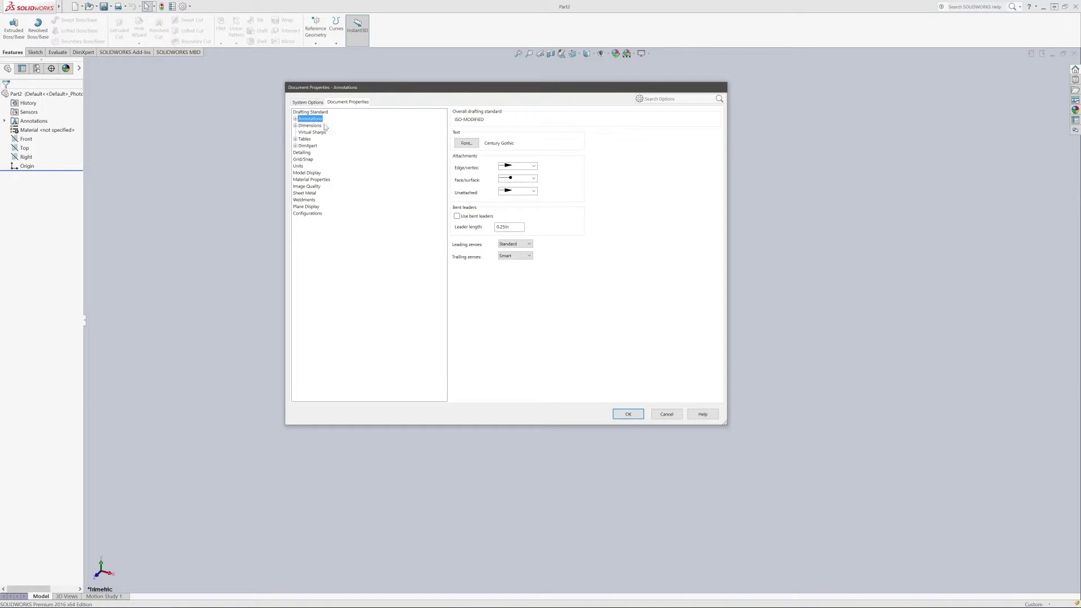
click(295, 119)
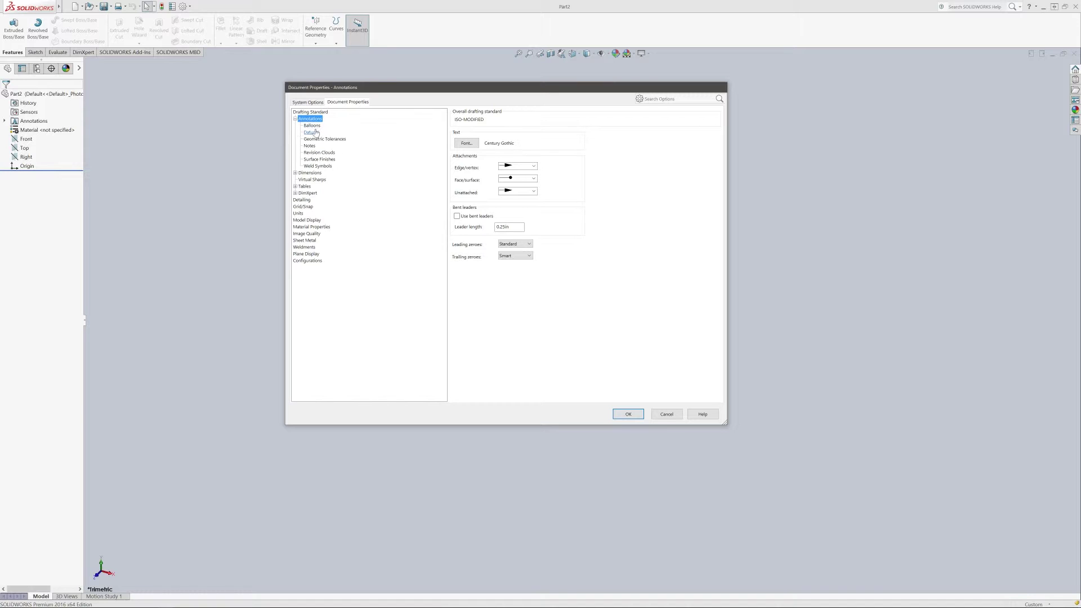
click(313, 128)
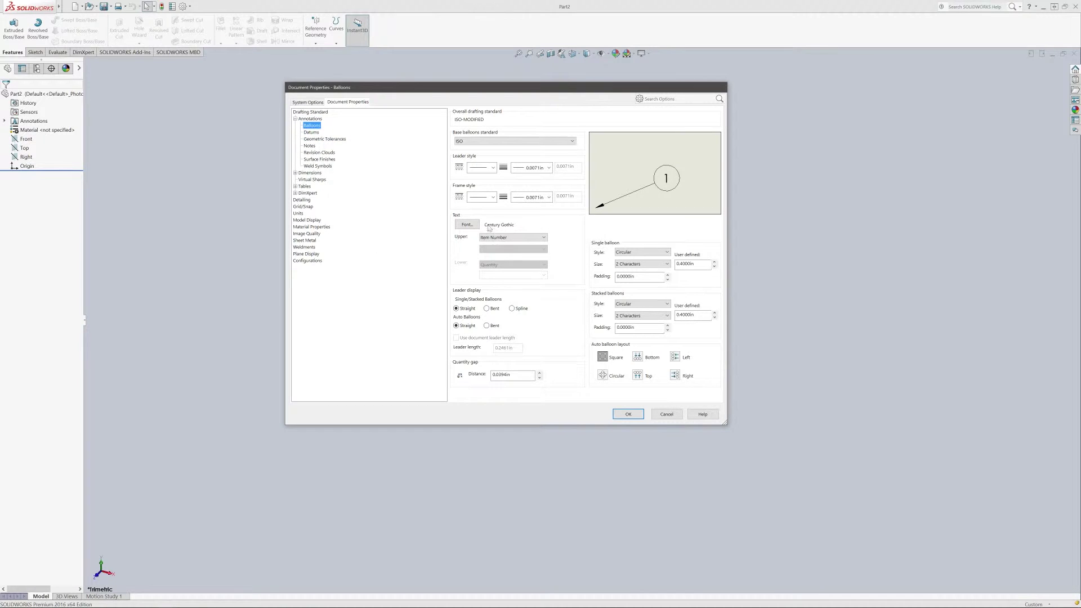
click(312, 133)
click(316, 139)
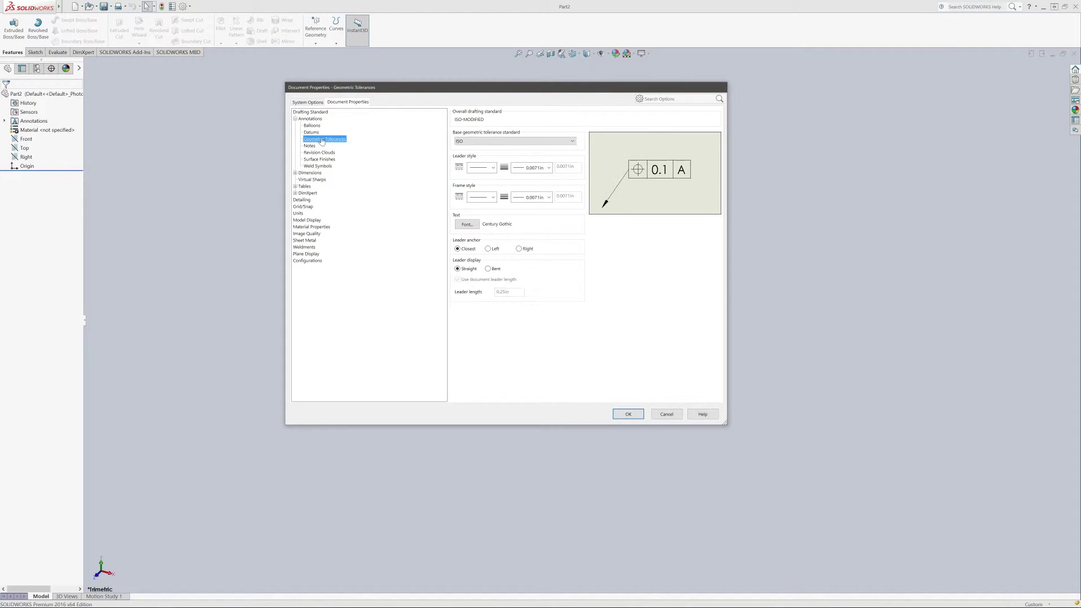
click(309, 146)
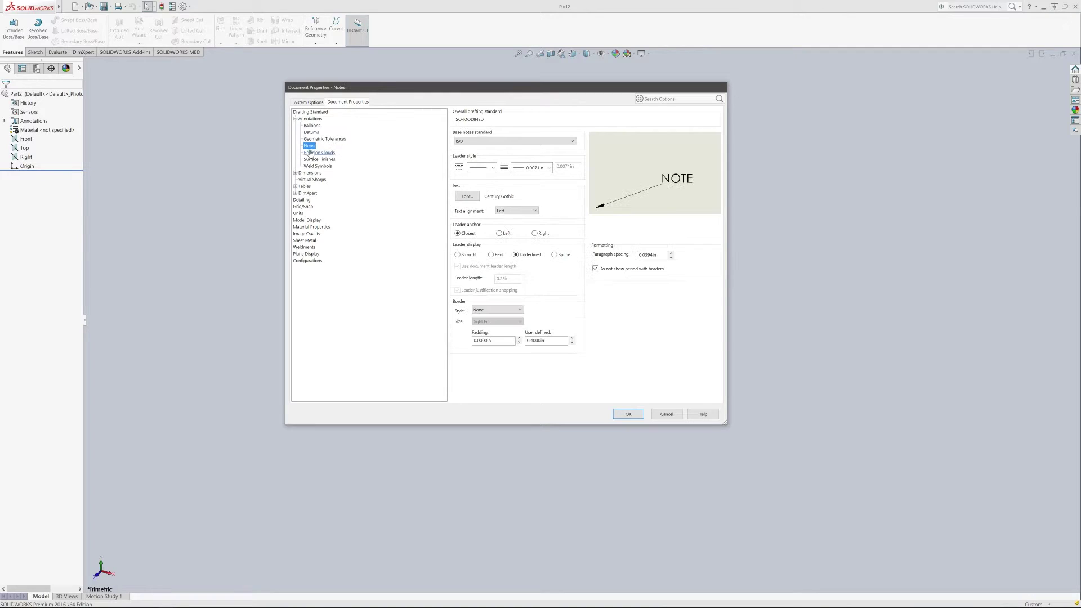
click(313, 153)
click(317, 160)
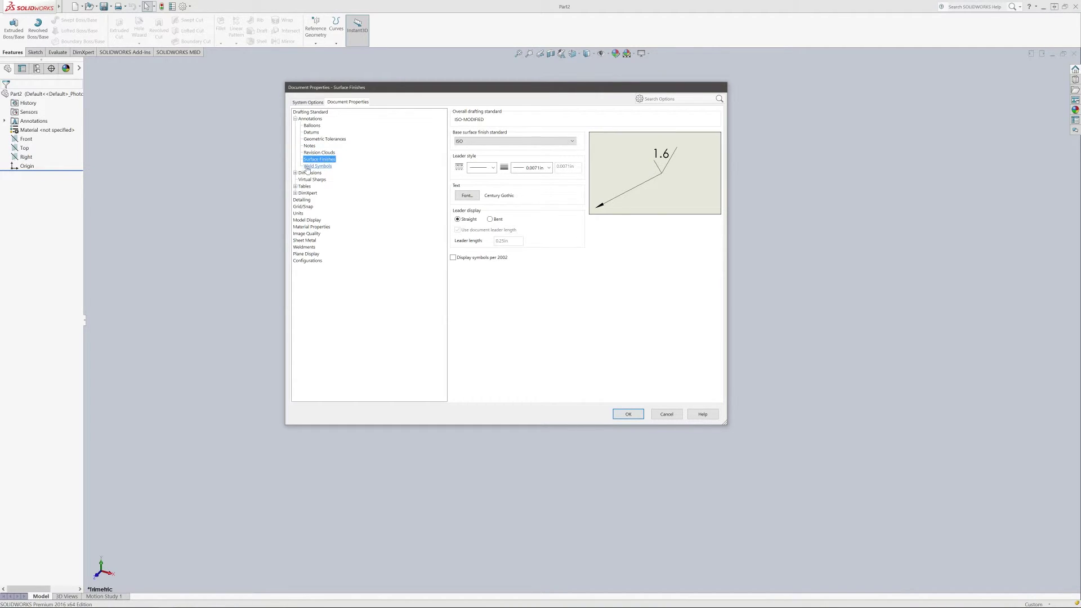
click(317, 166)
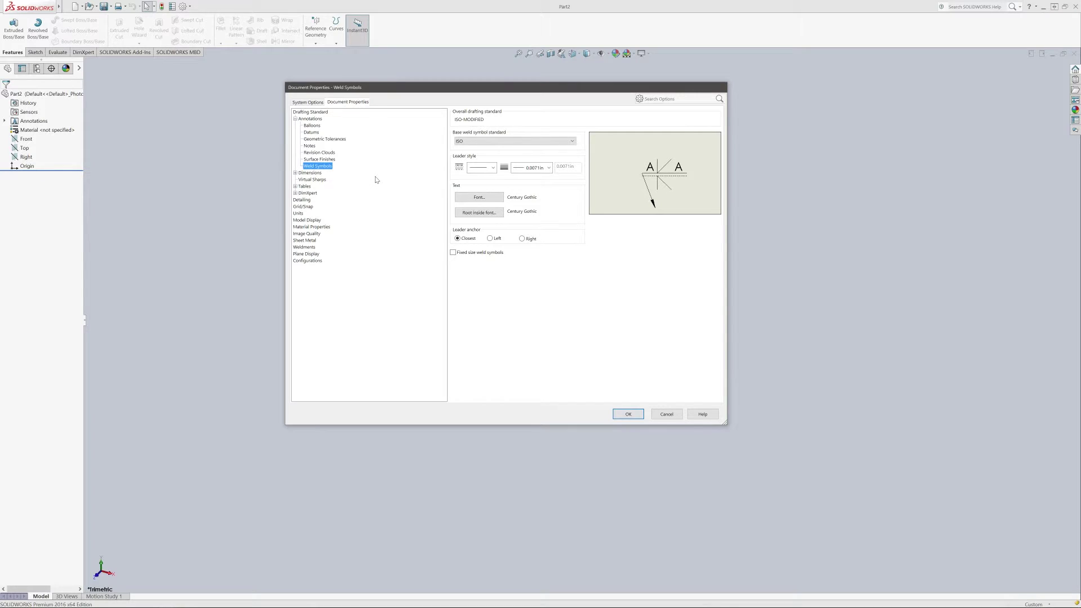
click(304, 173)
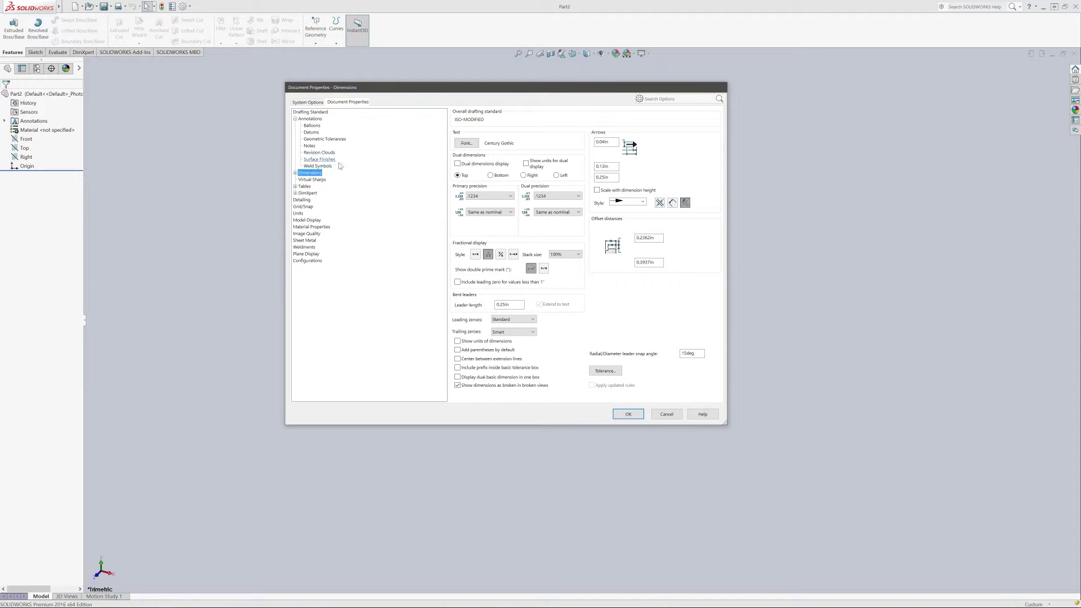
- Browse the dimension subpages, Angle through Radius and Virtual Sharps, then return to Dimensions
click(295, 172)
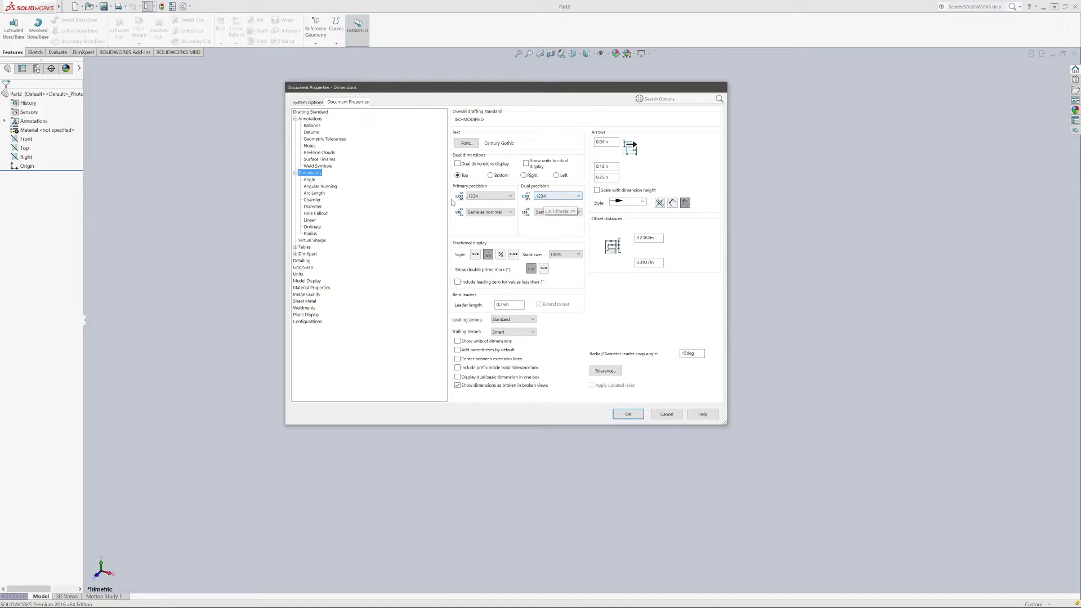
click(311, 179)
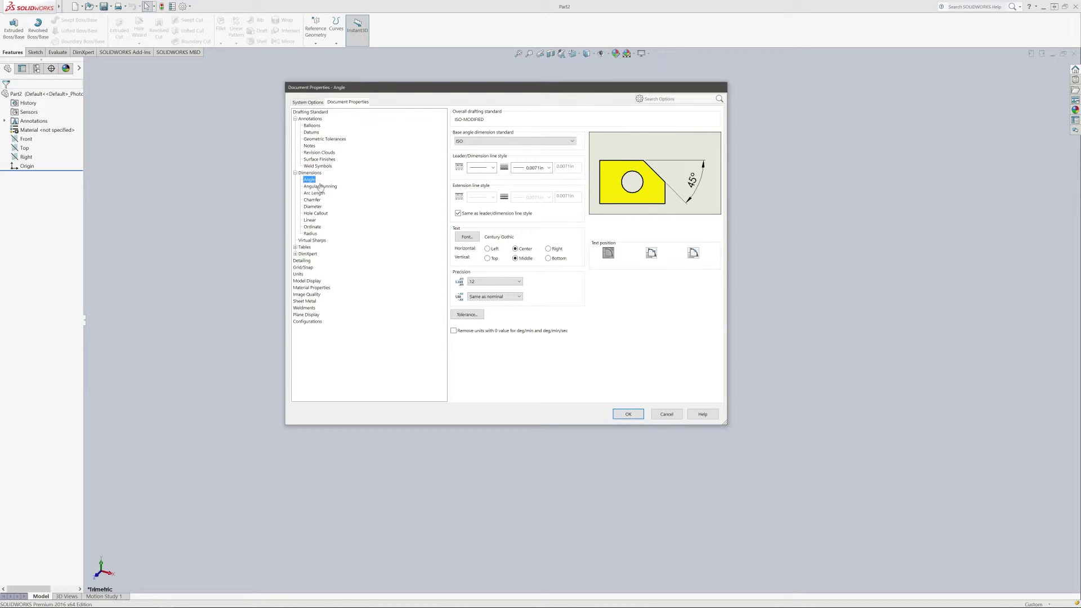
click(319, 187)
click(314, 194)
click(313, 201)
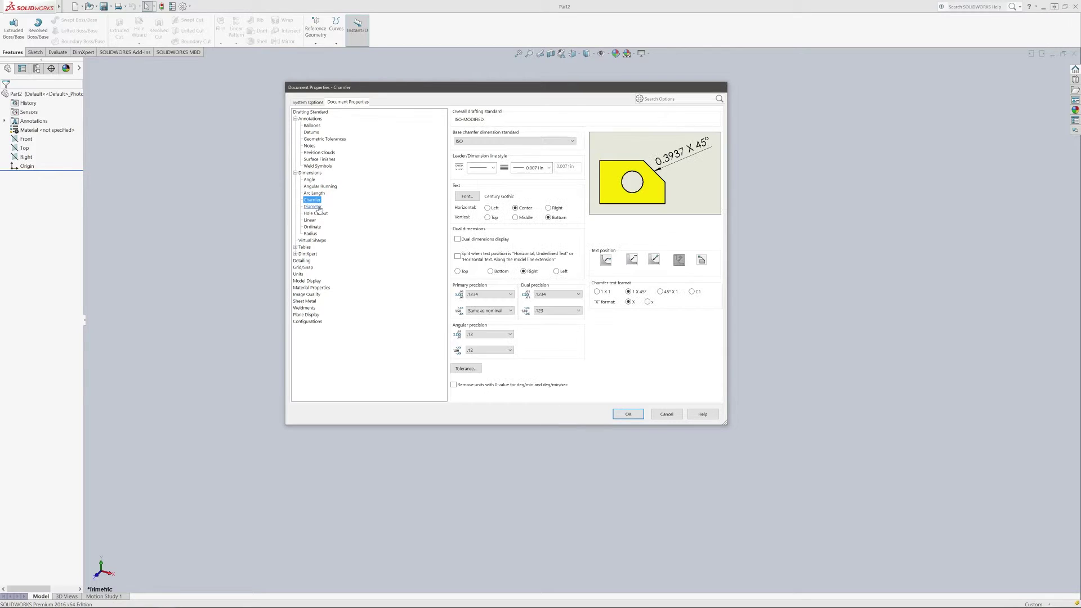
click(315, 207)
click(317, 215)
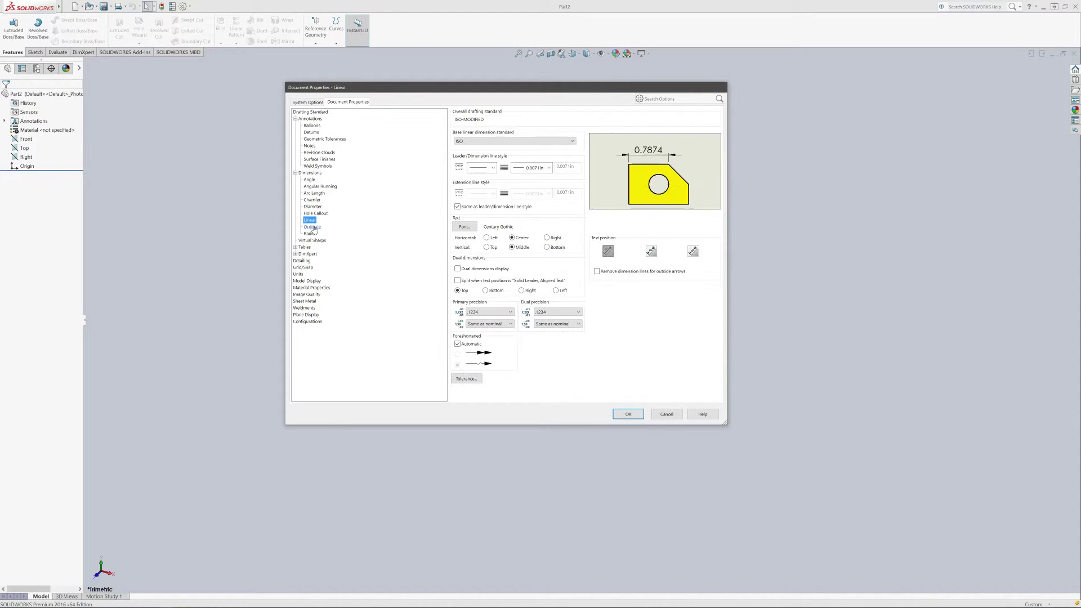
click(312, 227)
click(312, 234)
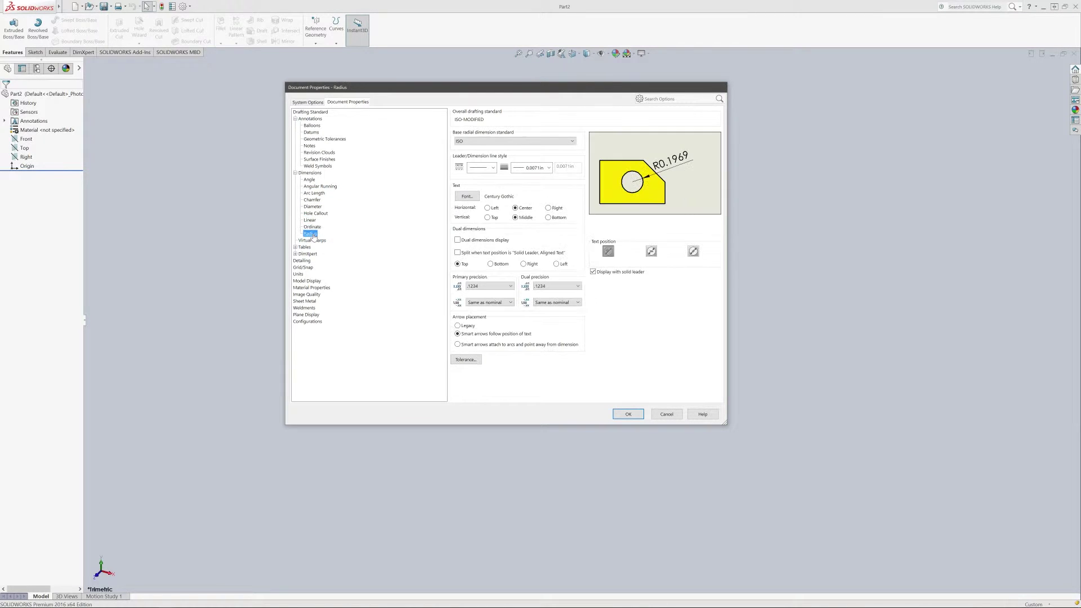
click(311, 240)
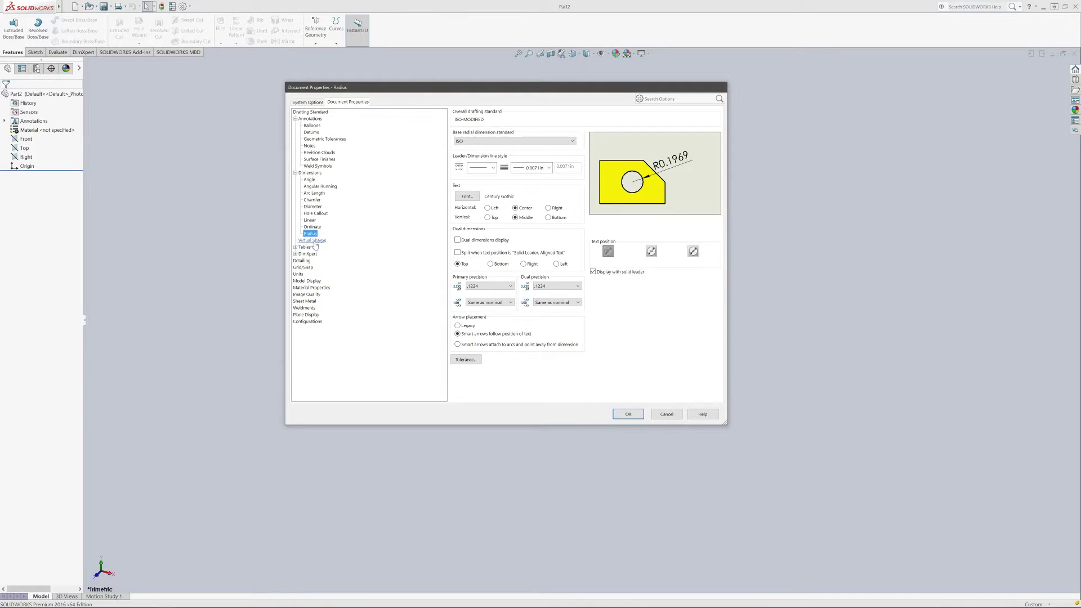
click(309, 173)
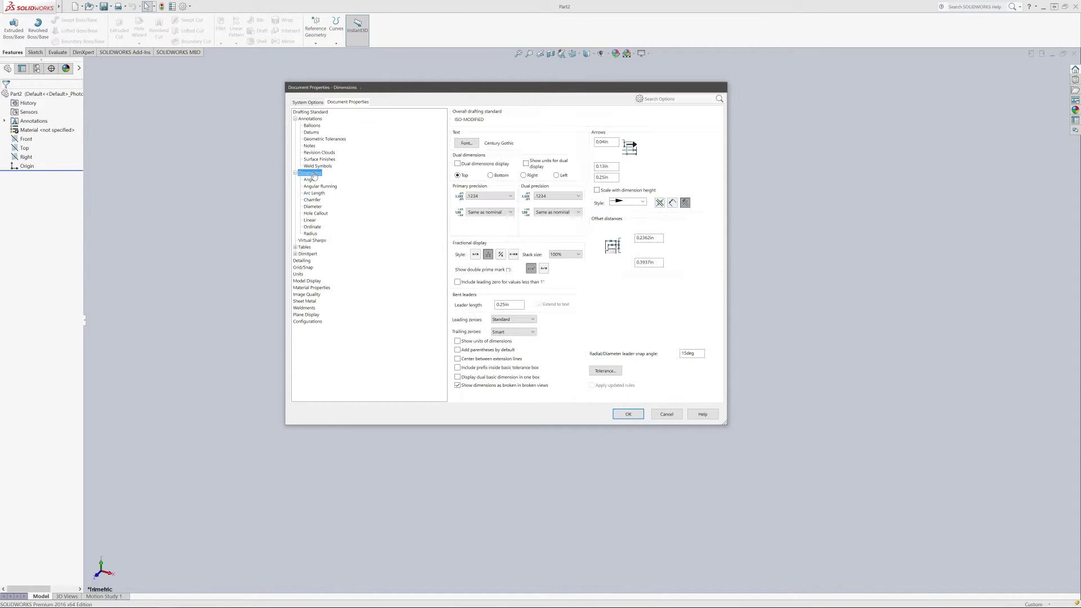
- Set the Century Gothic dimension text font to a 10-point height
click(466, 142)
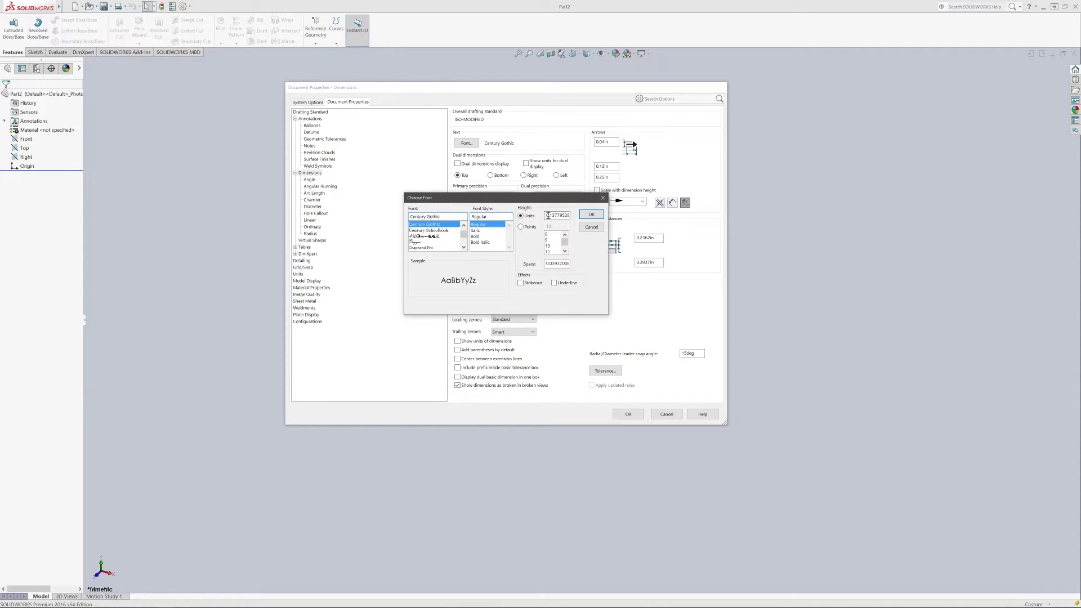
click(521, 226)
double_click(550, 226)
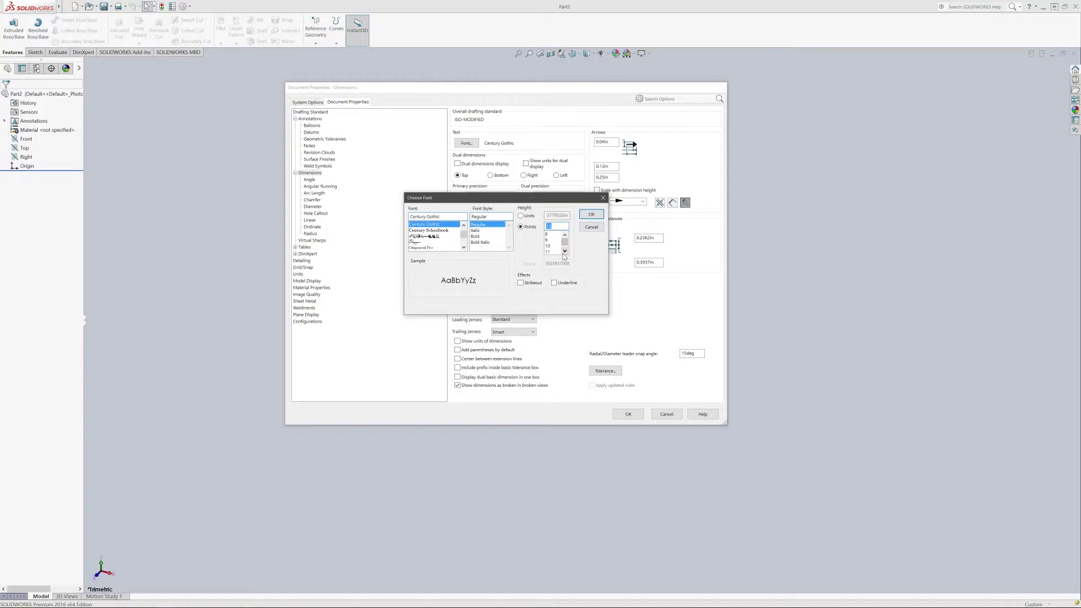
text(11)
key(BackSpace)
text(0)
key(Tab)
click(591, 215)
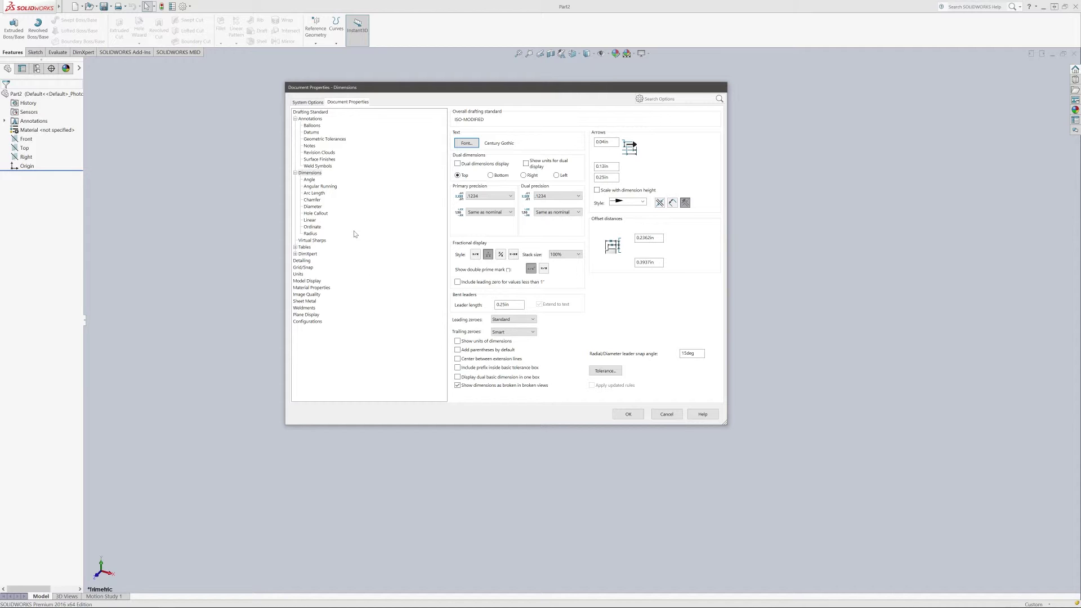
- Browse the Detailing, Dimensions and Tables pages, including Bill of Materials, General and Title Block
click(304, 262)
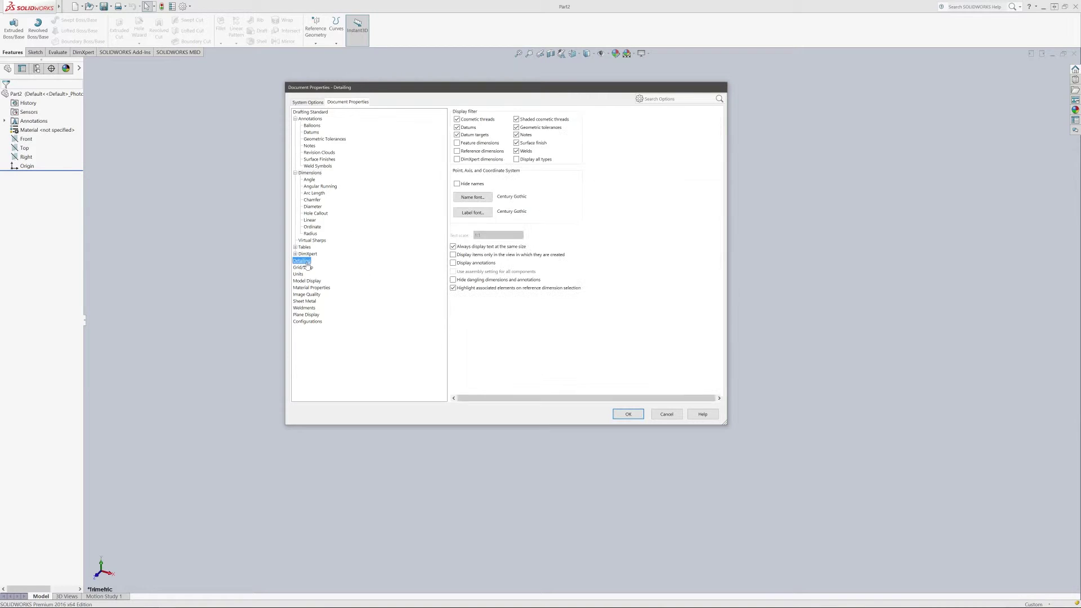
click(304, 175)
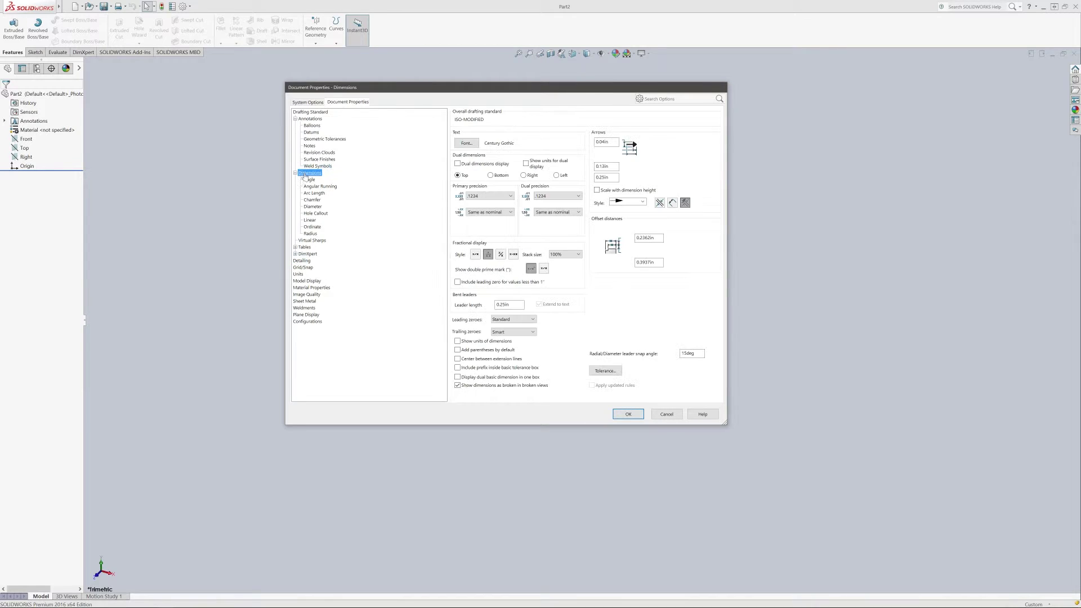
click(304, 247)
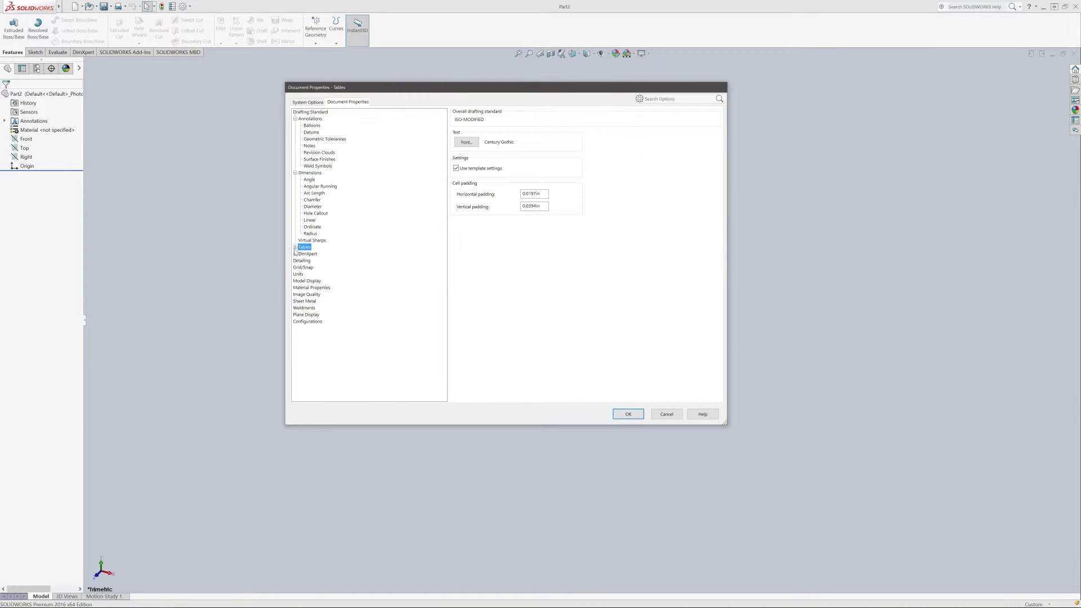
double_click(304, 248)
click(313, 254)
click(311, 260)
click(318, 267)
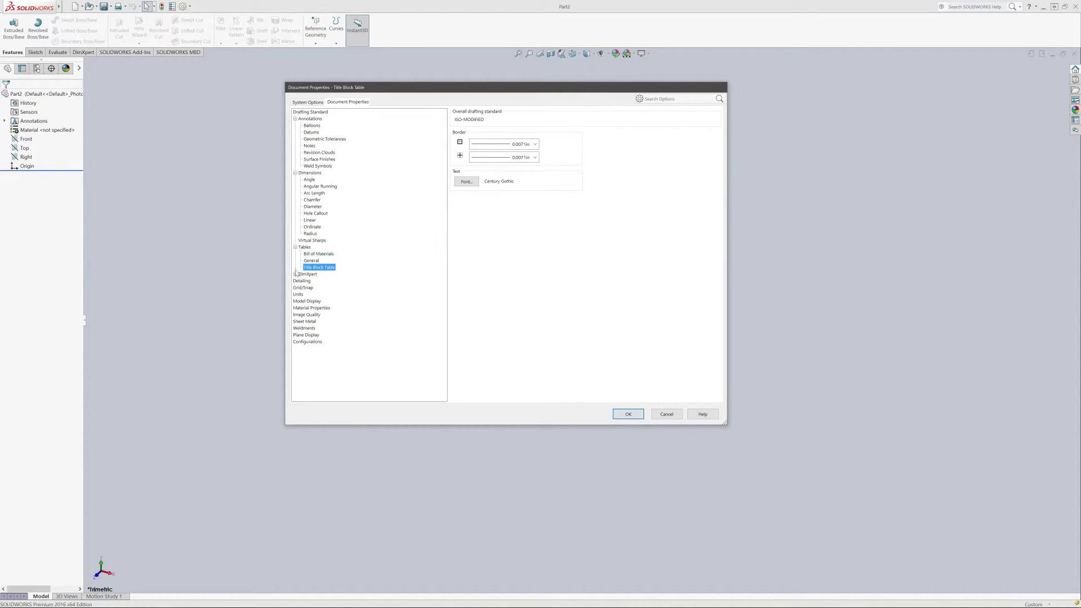
- Review DimXpert's Size, Location, Chain, Geometric Tolerance, Chamfer Controls and Display Options pages
click(295, 274)
click(308, 275)
click(313, 280)
click(319, 289)
click(319, 294)
click(322, 302)
click(322, 309)
click(320, 315)
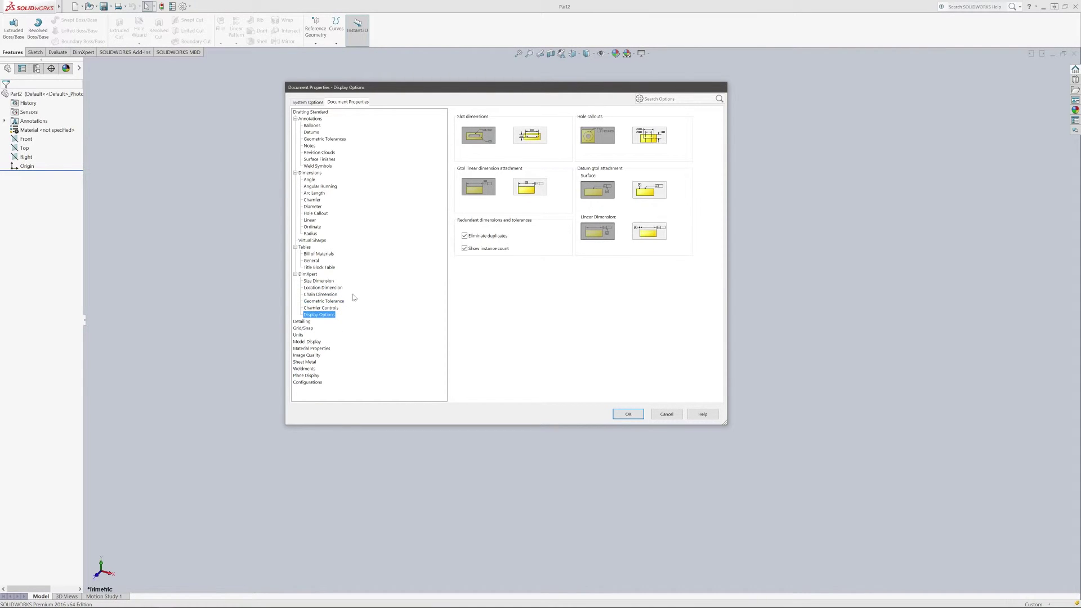
- Turn on Display grid on the Grid/Snap page
click(302, 322)
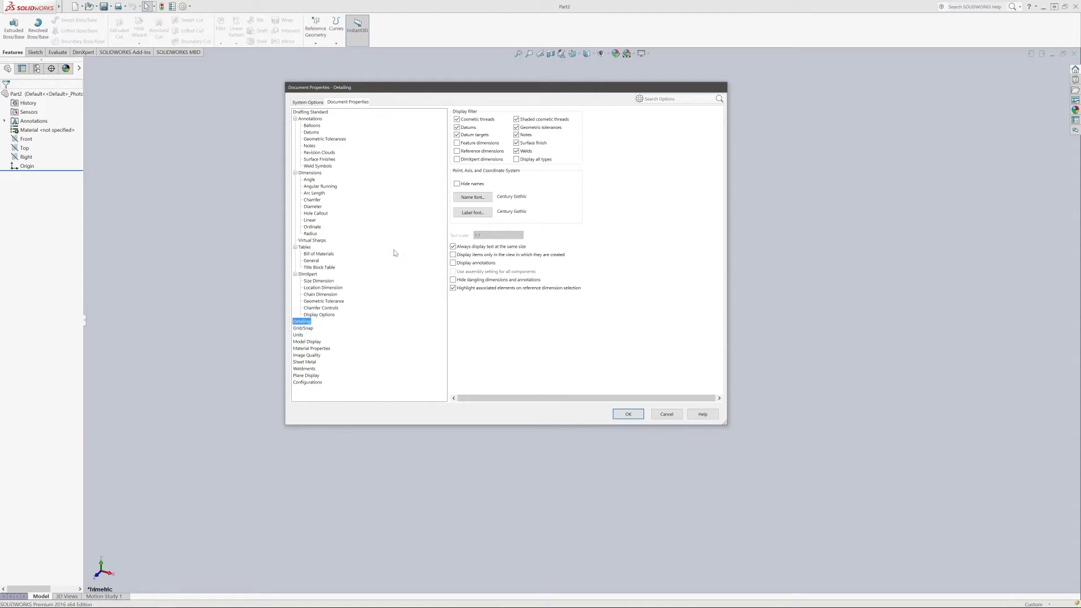
click(302, 328)
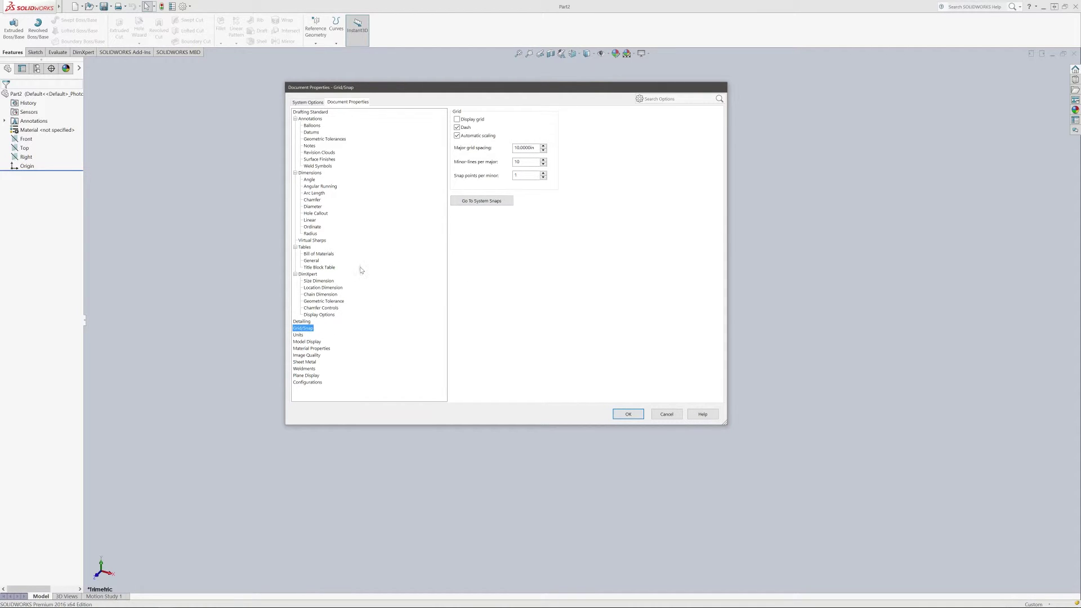
click(459, 120)
- Raise the shaded and wireframe image quality sliders toward High
click(300, 335)
click(308, 342)
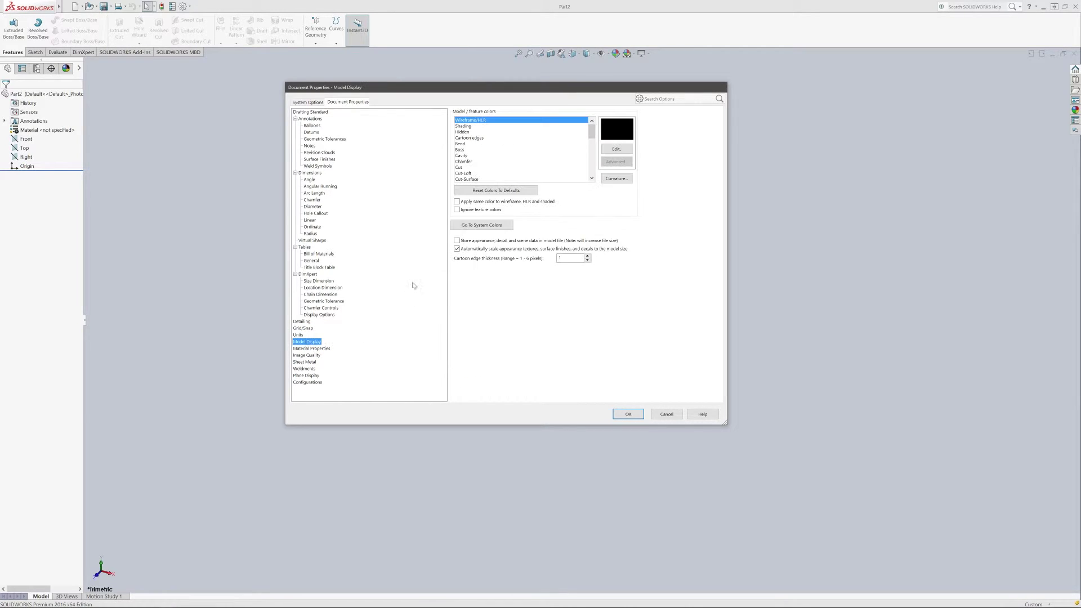
click(313, 349)
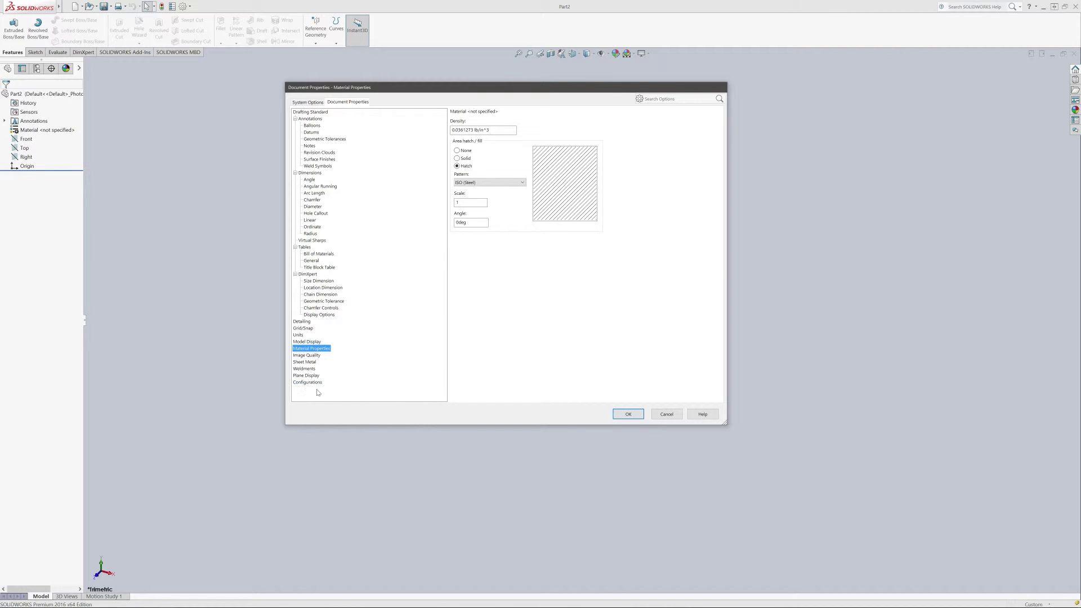
click(315, 356)
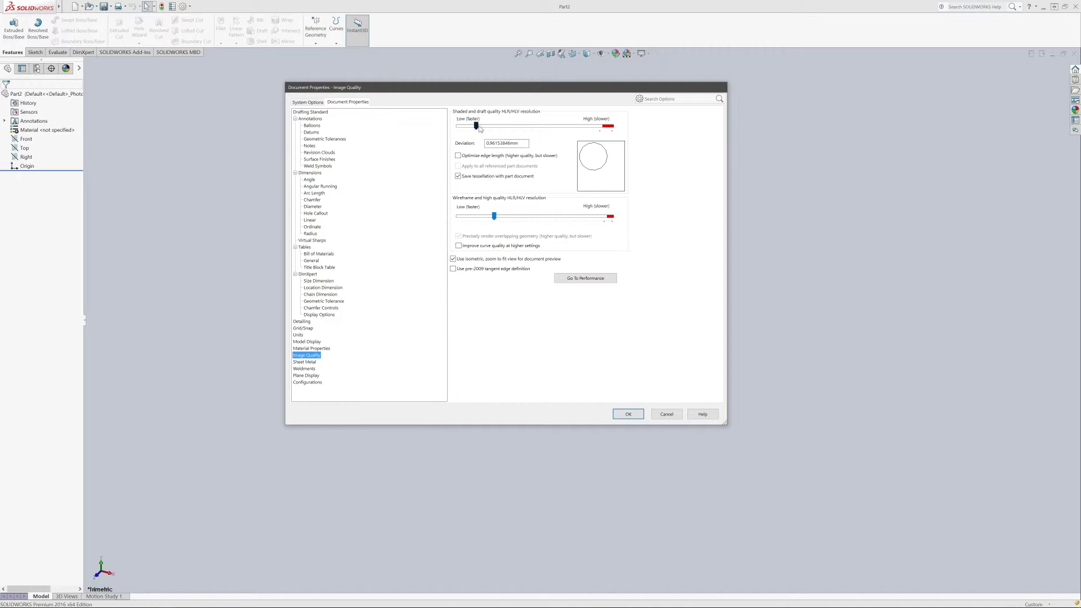
drag(476, 126, 516, 130)
drag(494, 216, 512, 216)
- Browse Sheet Metal, Weldments, Plane Display and Configurations, then return to Drafting Standard
click(309, 363)
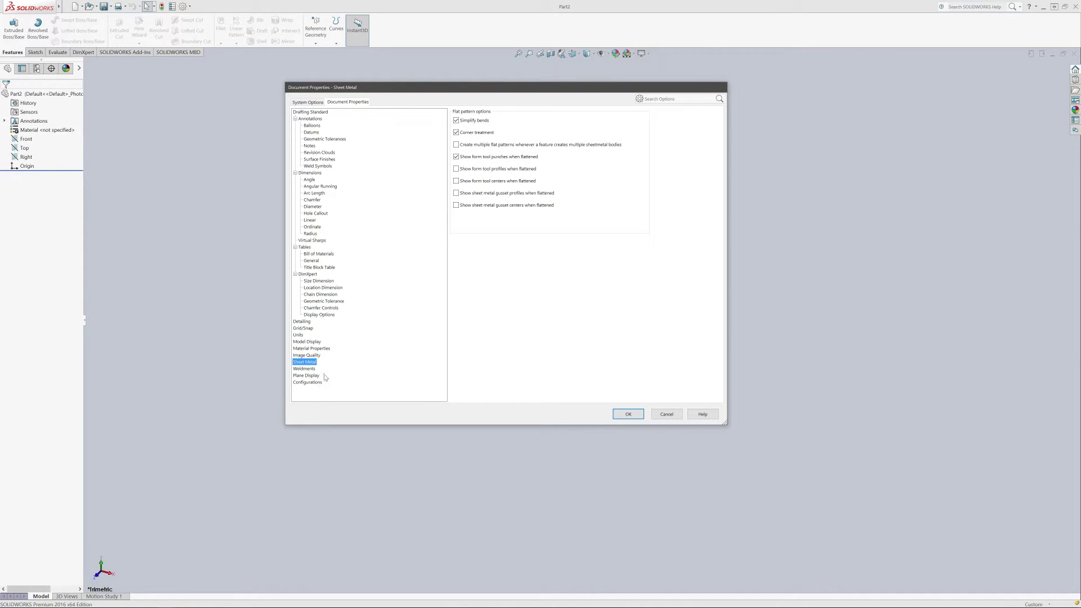
click(308, 371)
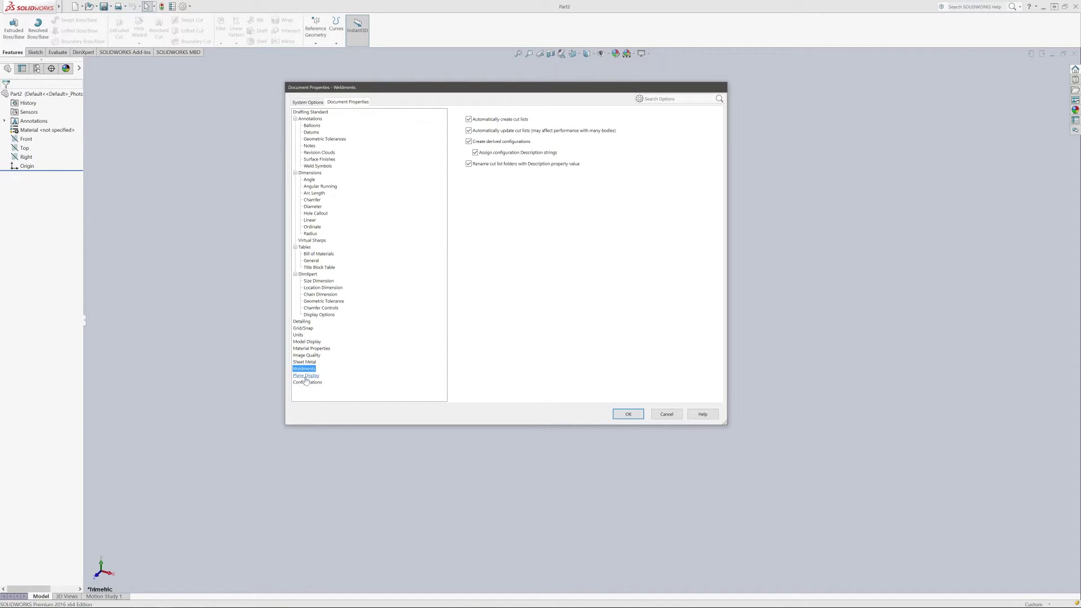
click(306, 376)
click(307, 382)
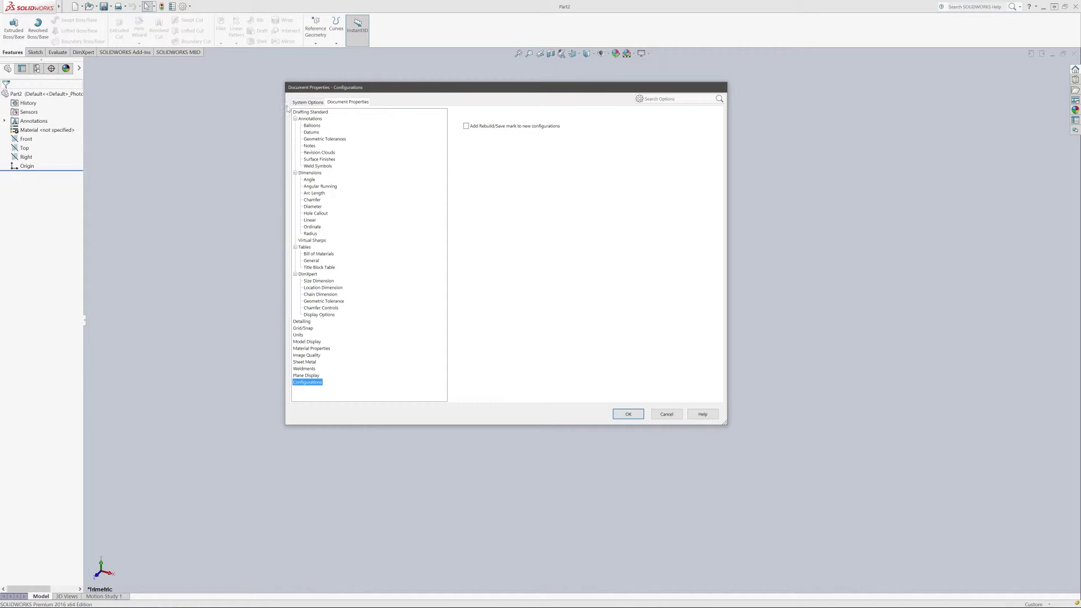
click(309, 112)
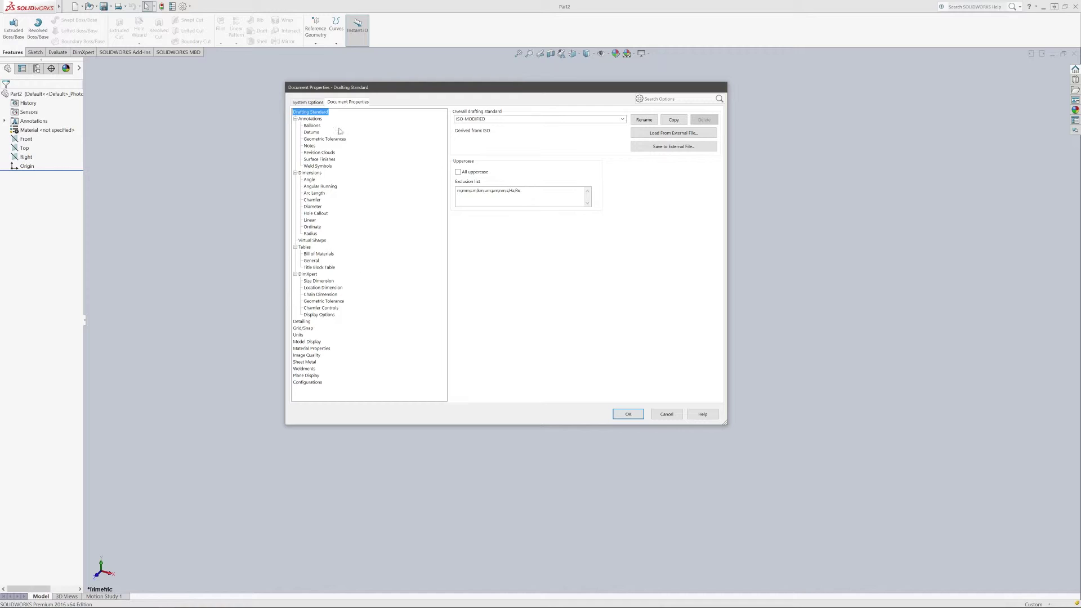
- Set the annotation text font height to 10 points
click(310, 119)
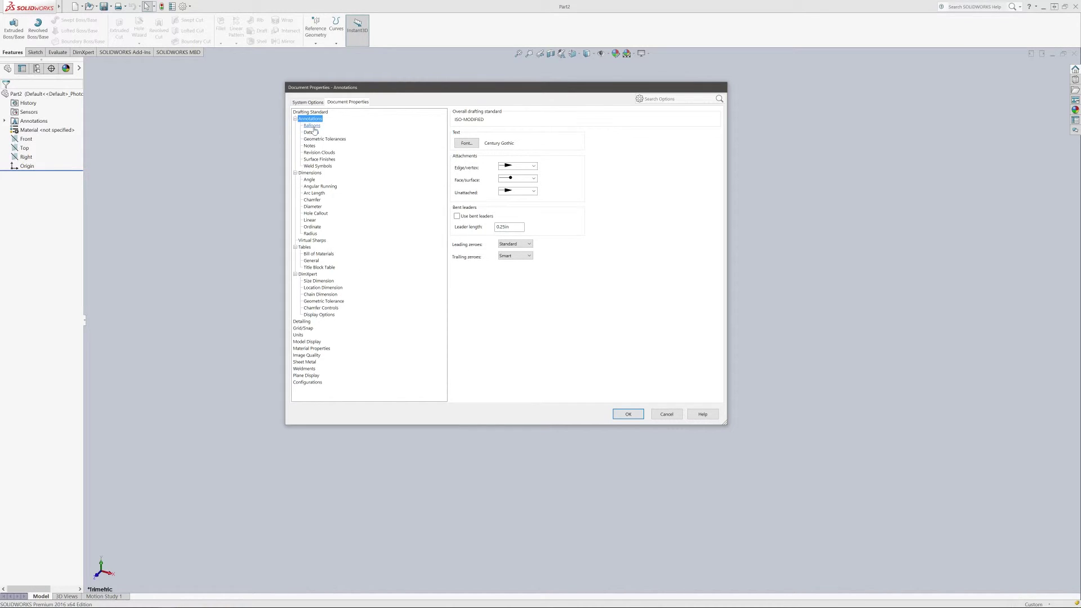
click(468, 144)
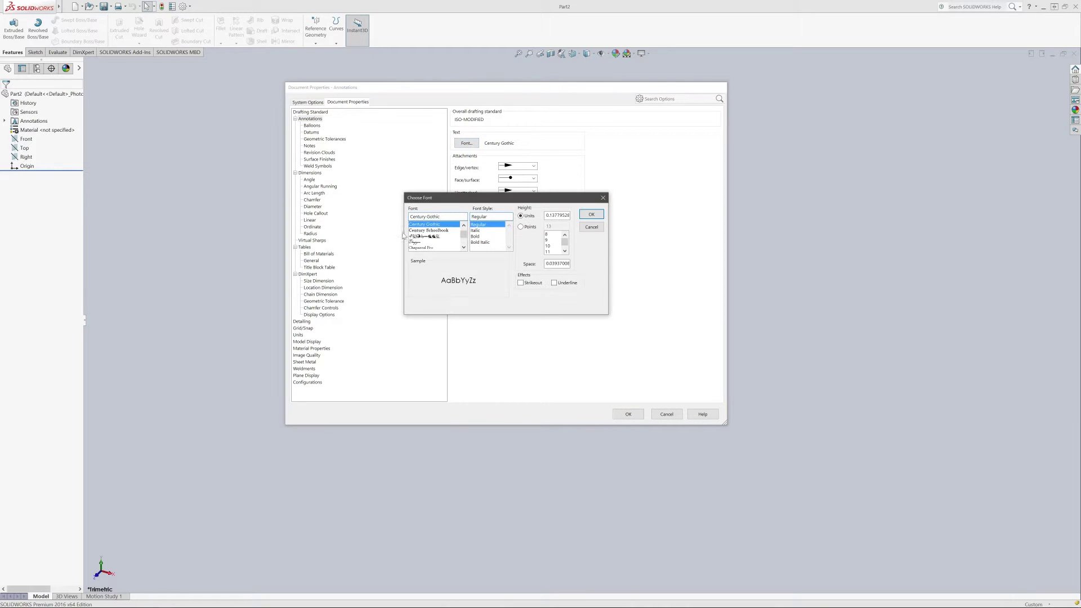
click(527, 227)
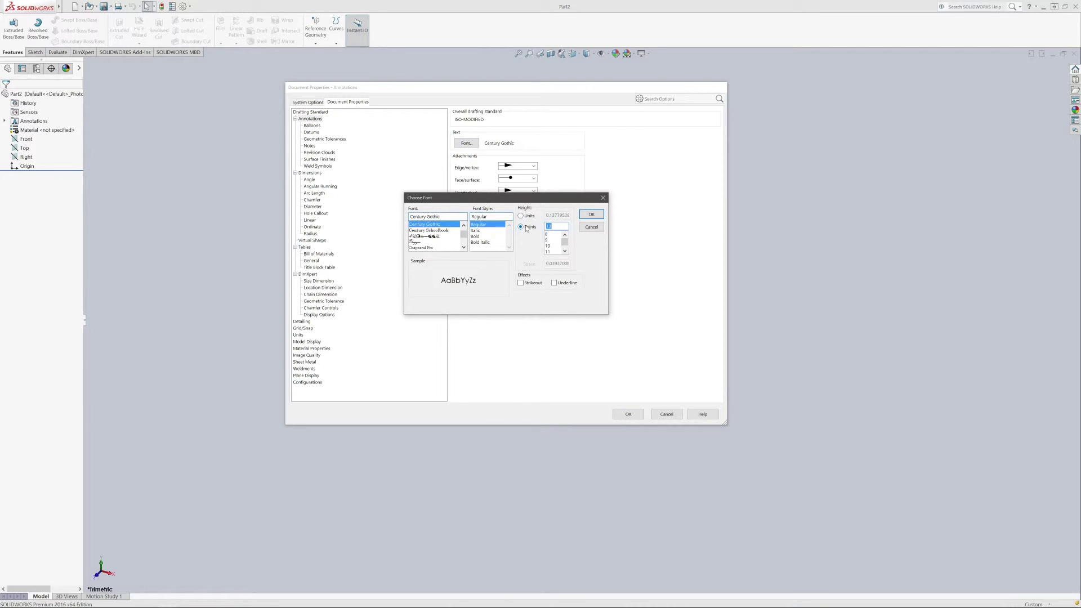
text(10)
click(596, 215)
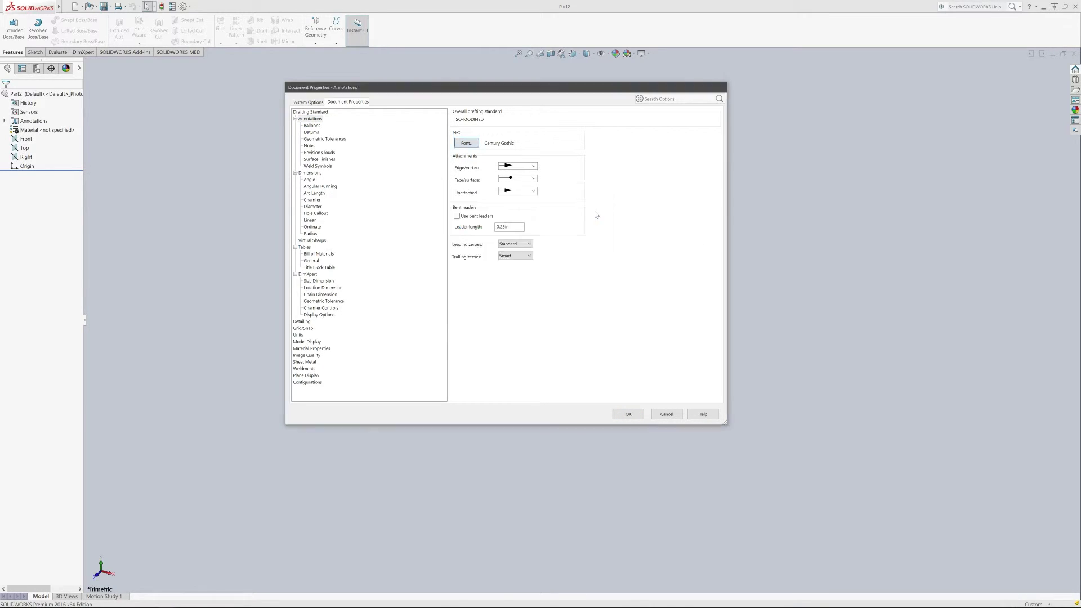
- Confirm the dimension text font is still 10 points
click(310, 173)
click(466, 143)
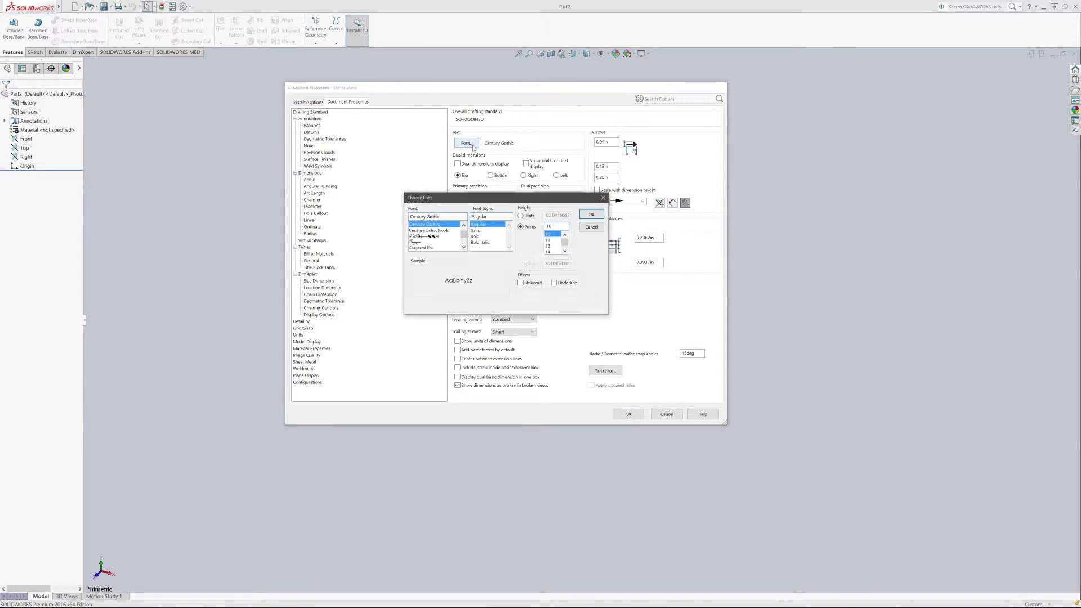
click(589, 214)
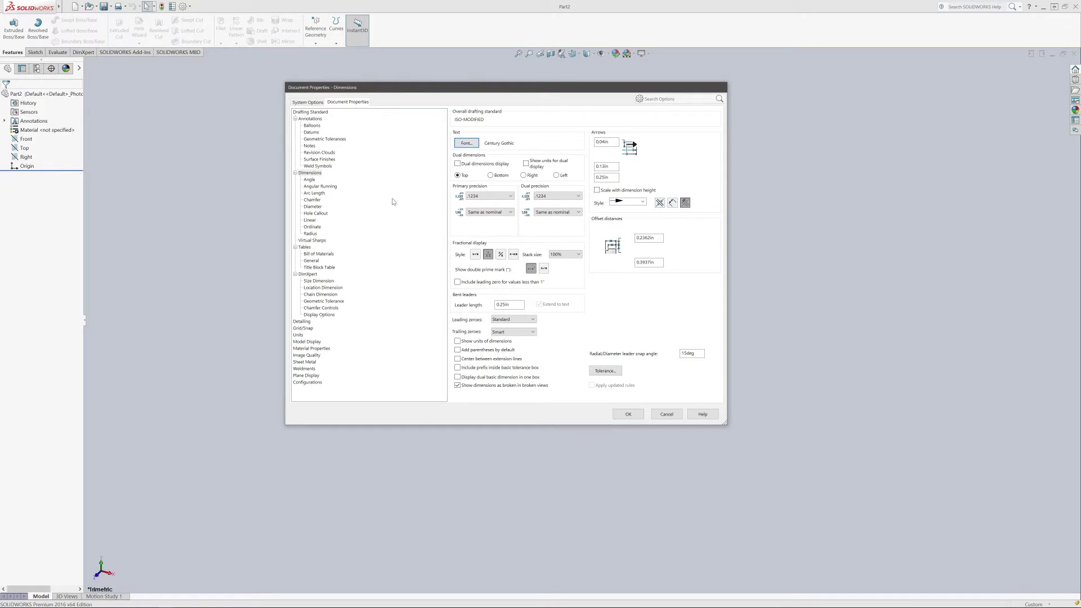
- Set the table text font to 10 points and apply the document properties
click(304, 246)
click(466, 142)
click(520, 226)
double_click(550, 225)
text(10)
key(Return)
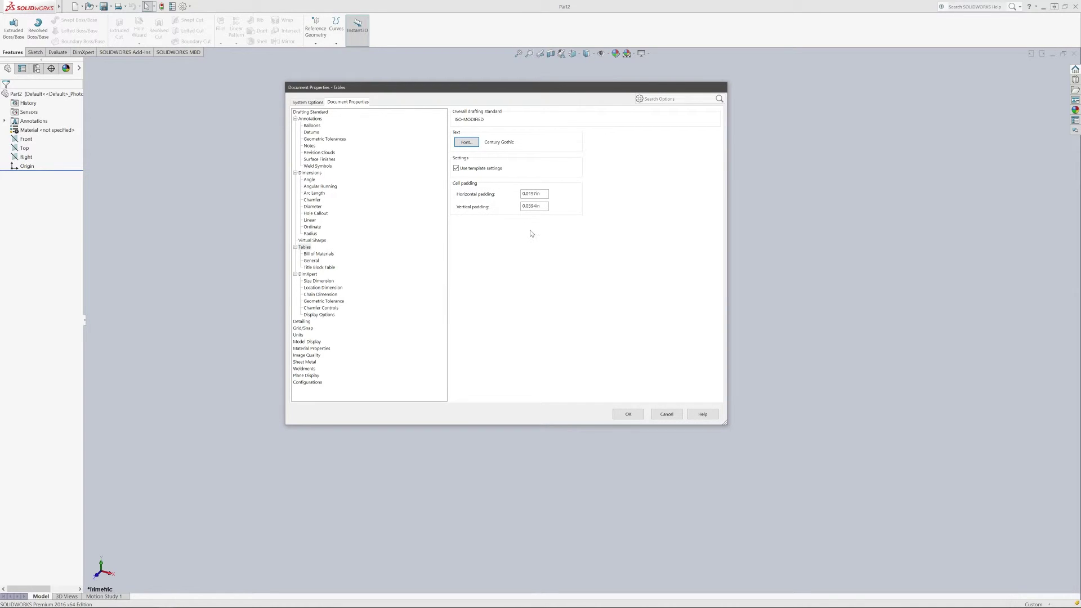
click(627, 417)
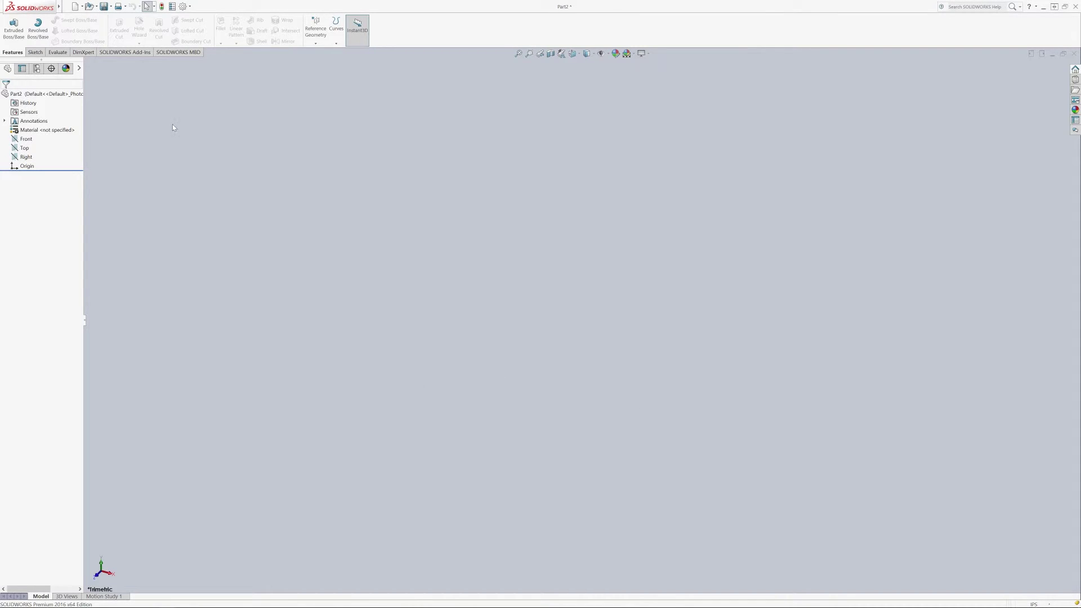
- In the part's Summary Information, replace the author with 'Applied Engineering & Design'
click(66, 6)
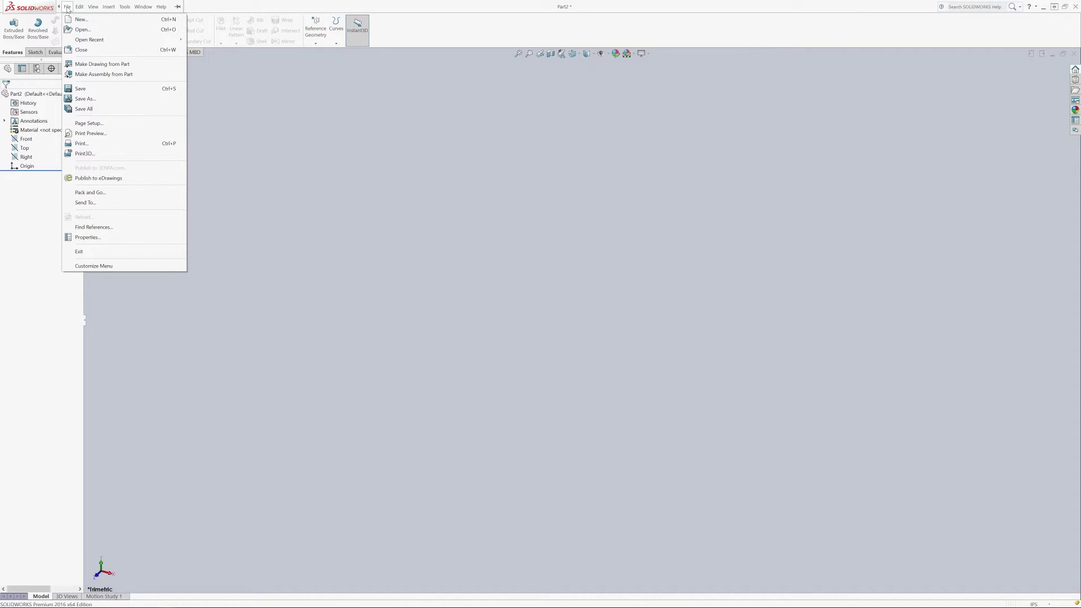
click(96, 237)
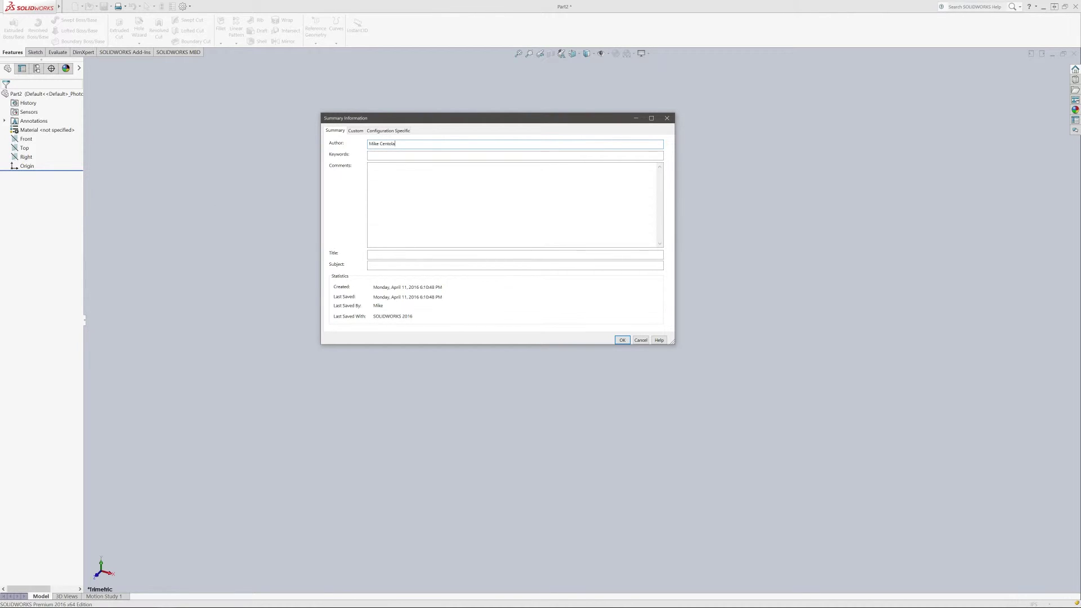
click(398, 257)
drag(405, 143, 285, 160)
text(Applied Engineering & Design)
click(389, 264)
click(380, 254)
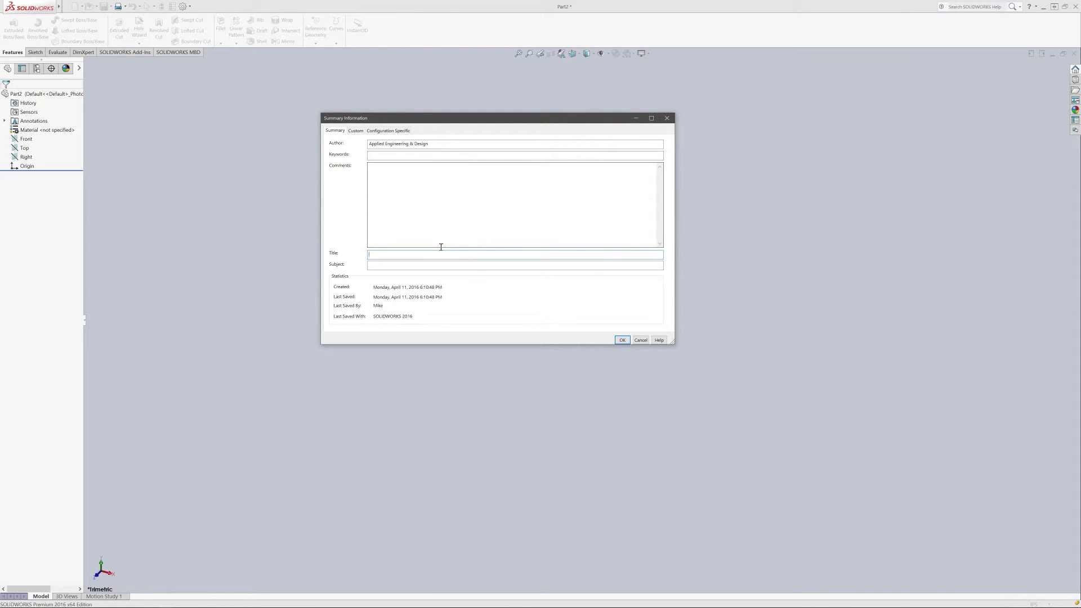
- On the Custom tab, add a Description property and leave its value empty
click(356, 131)
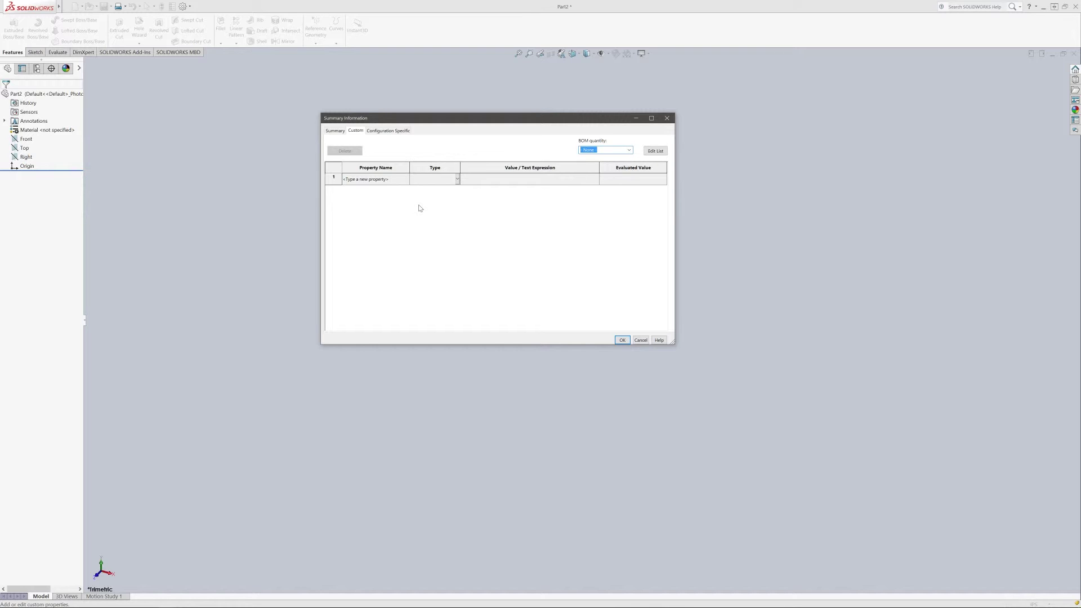
click(372, 178)
click(407, 179)
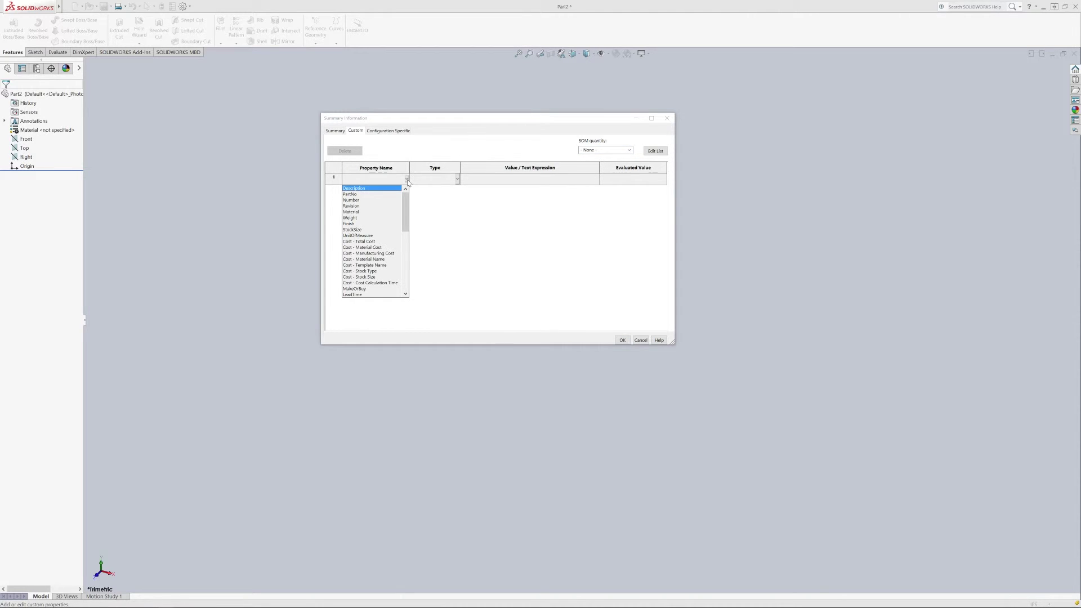
drag(404, 214, 422, 179)
click(359, 189)
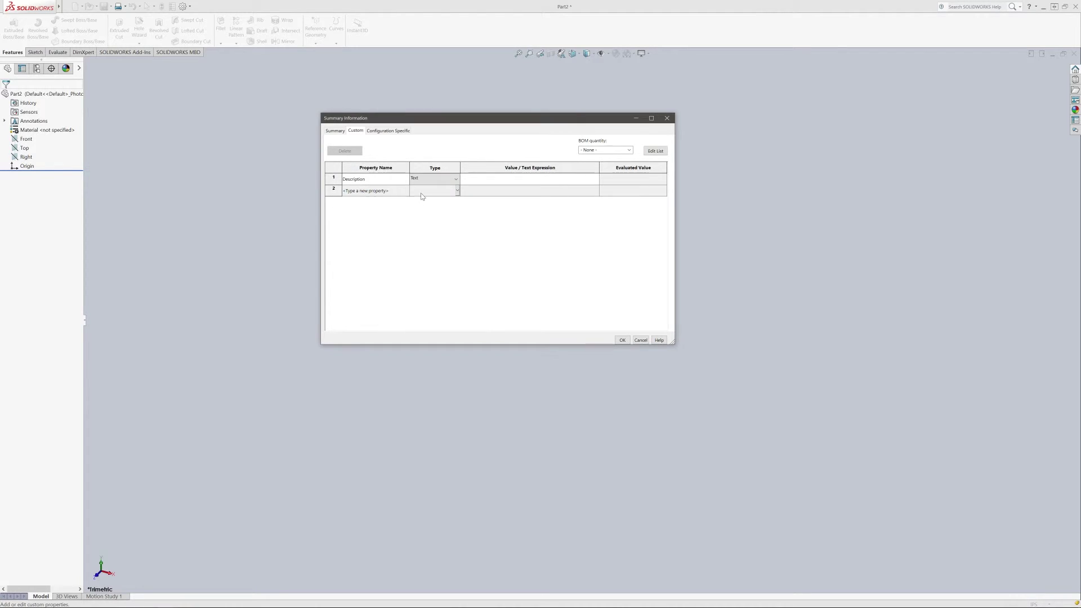
click(532, 180)
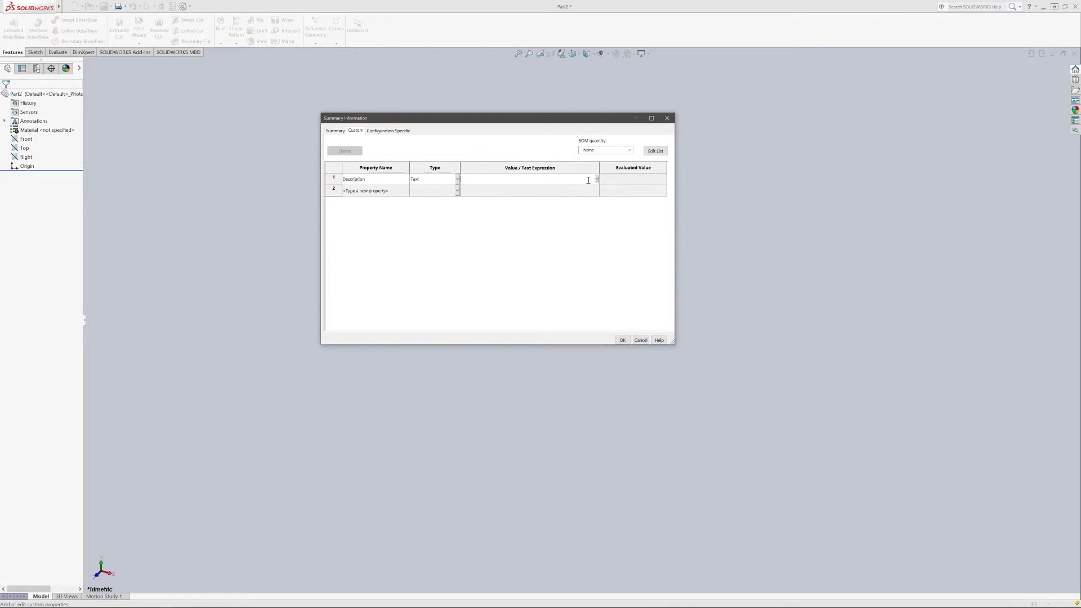
click(336, 131)
click(357, 130)
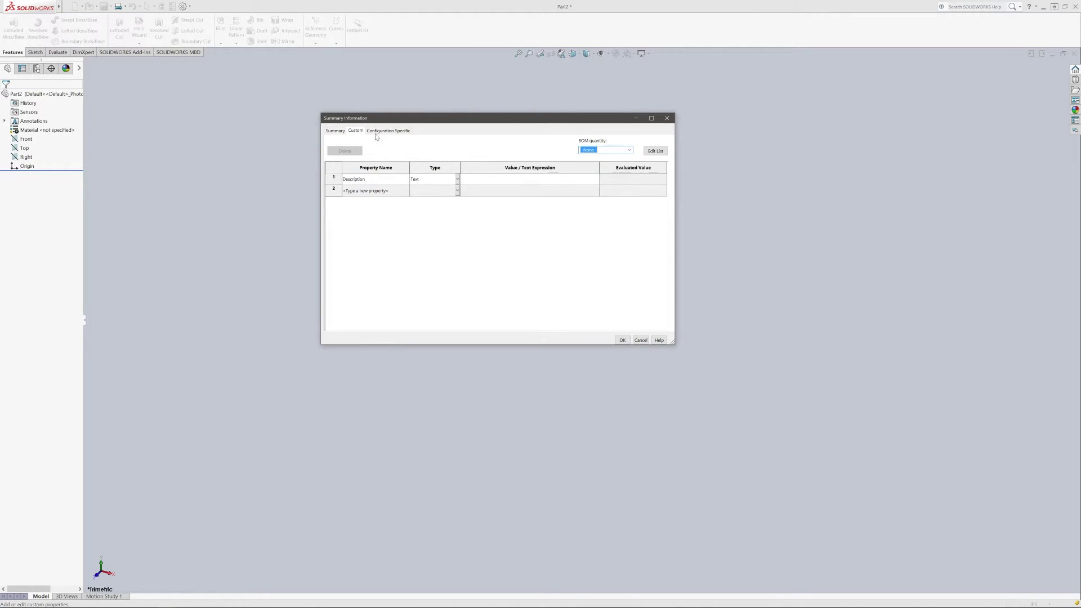
click(597, 179)
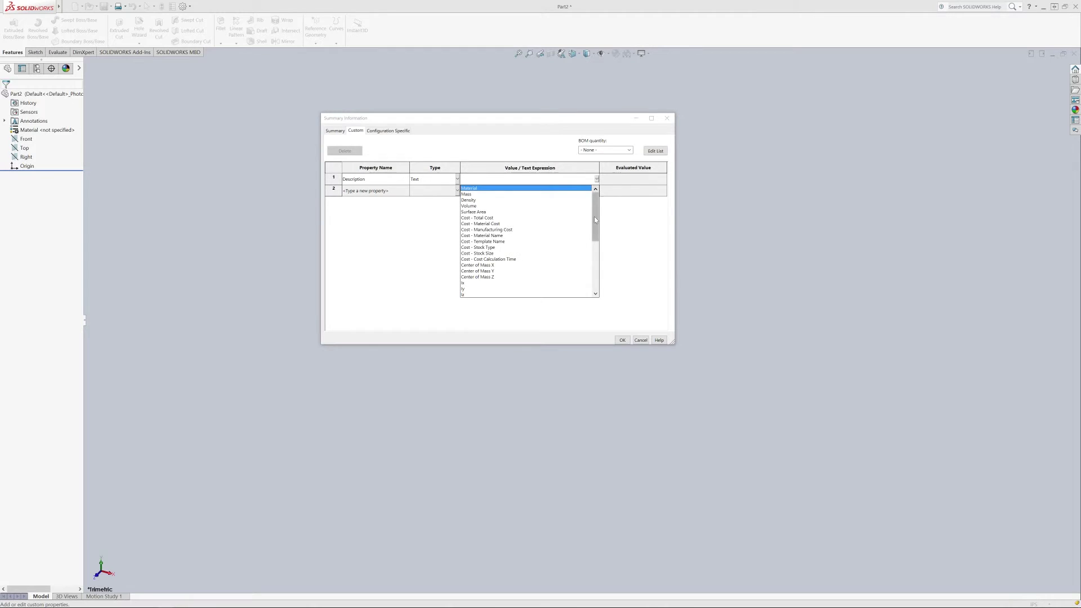
scroll(594, 216, down, 5)
scroll(593, 216, up, 5)
click(601, 185)
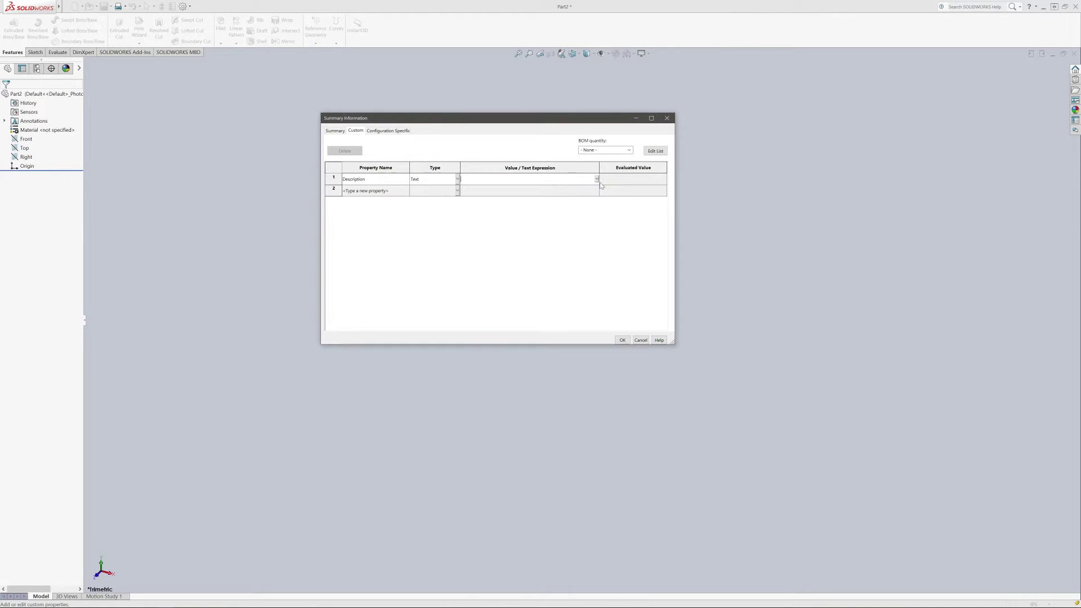
- Add PartNo and Material properties, linking Material's value to the part's material
click(365, 191)
click(407, 191)
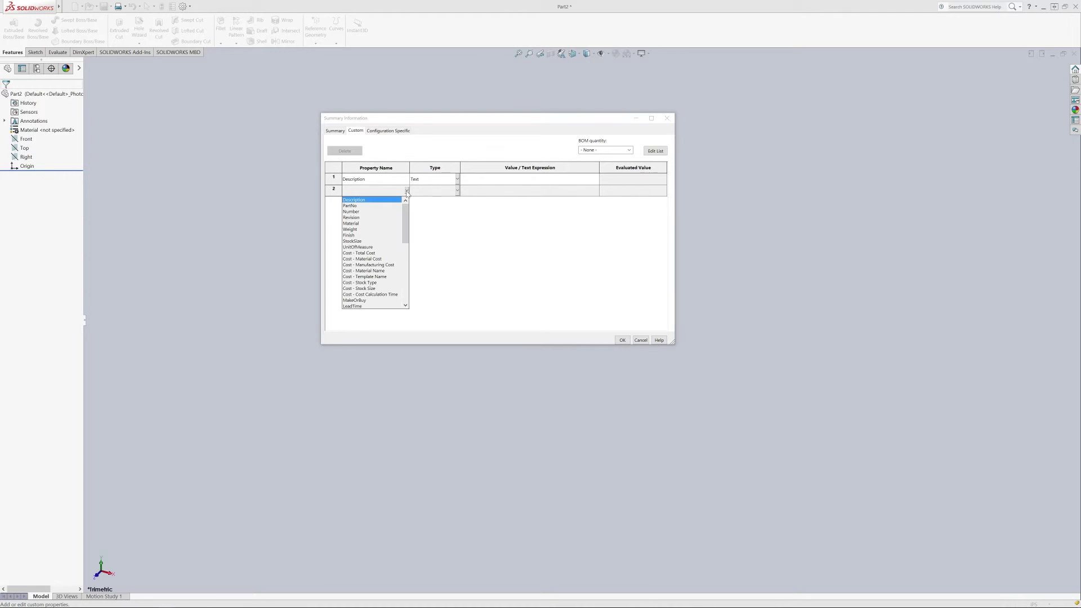
click(366, 205)
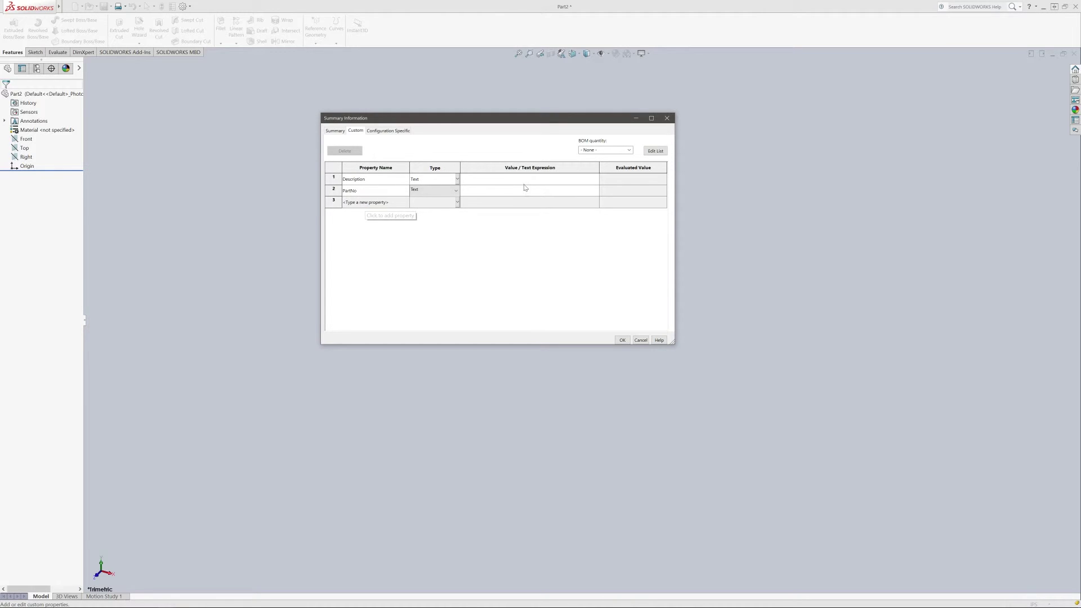
click(372, 204)
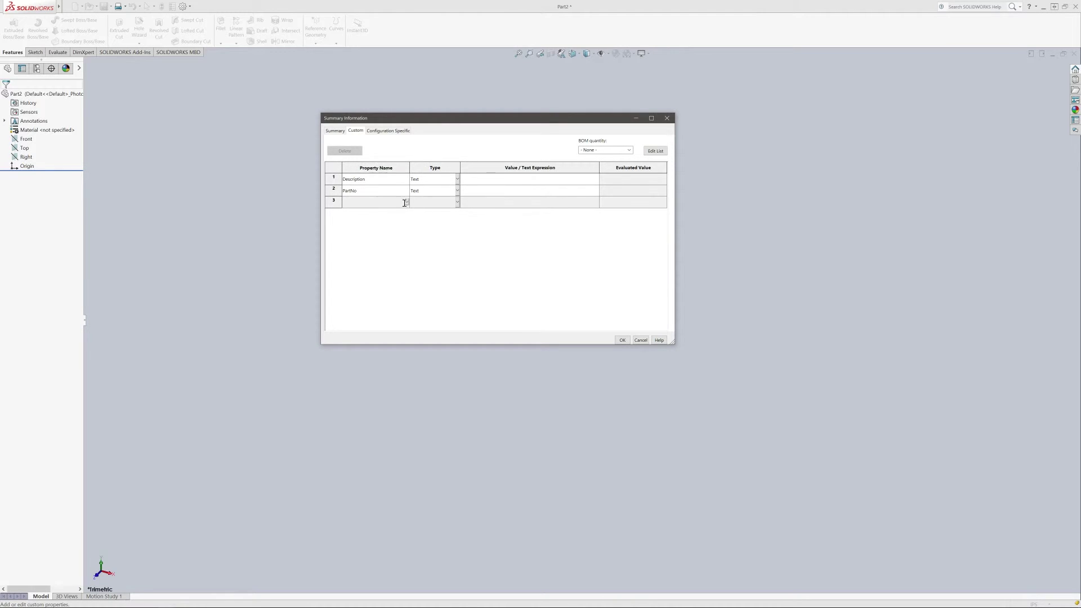
click(406, 202)
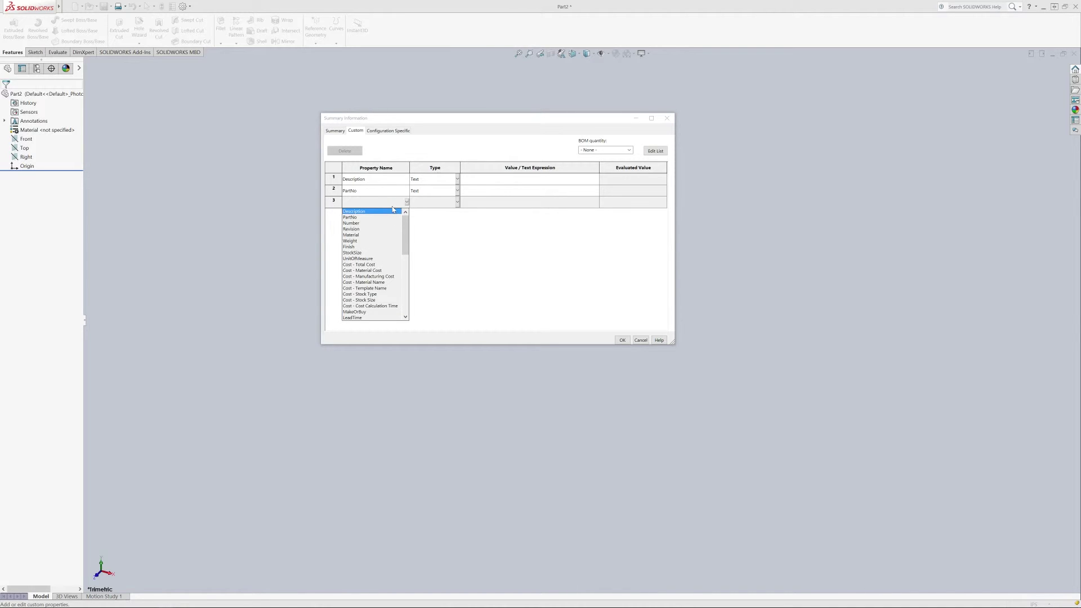
click(357, 235)
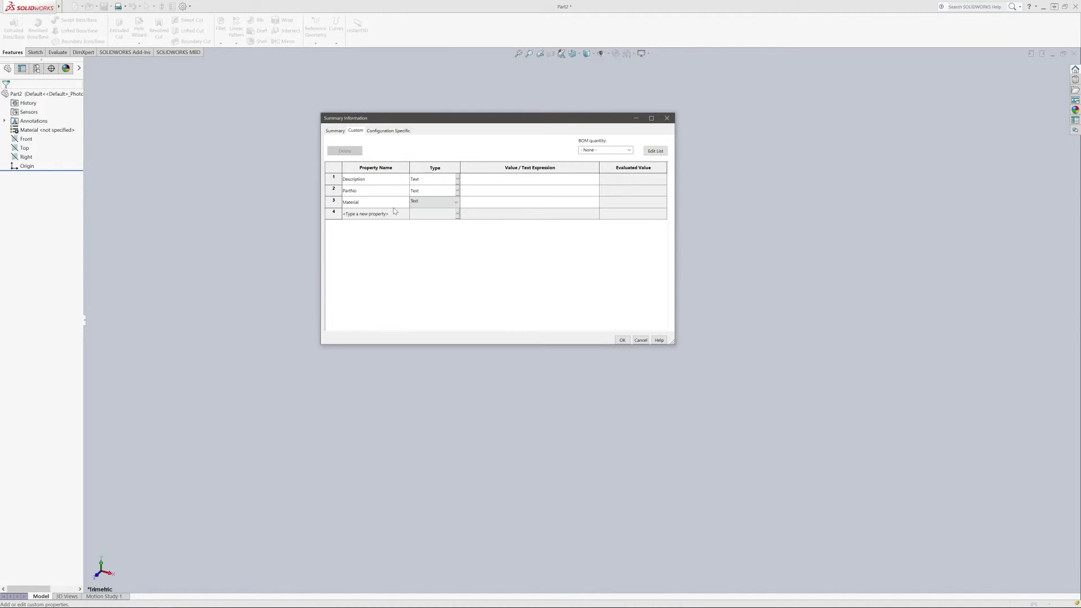
click(549, 201)
click(597, 202)
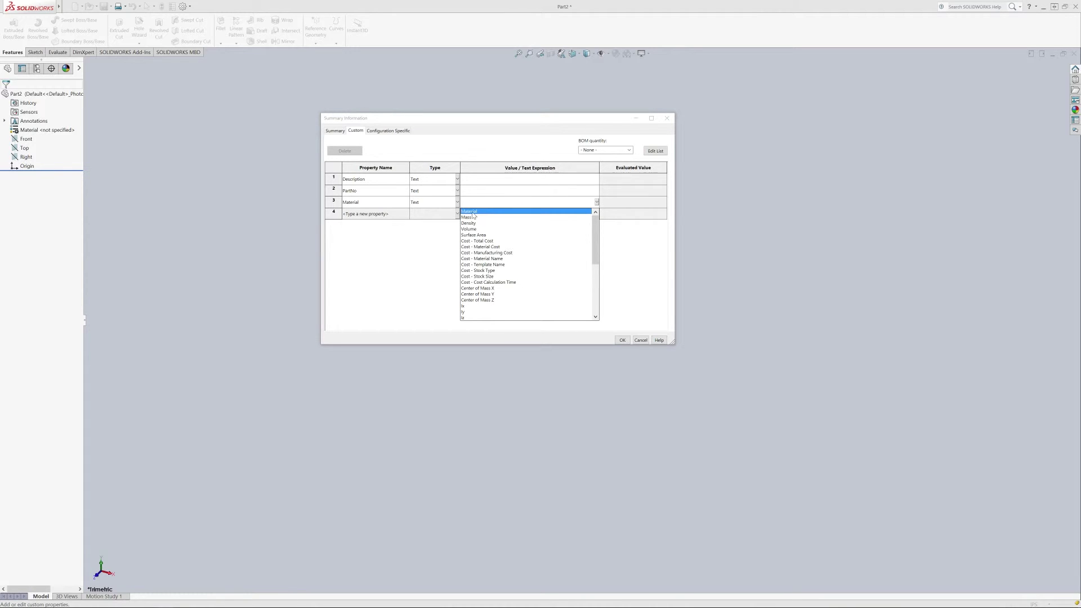
scroll(473, 215, down, 5)
scroll(473, 215, up, 5)
click(476, 212)
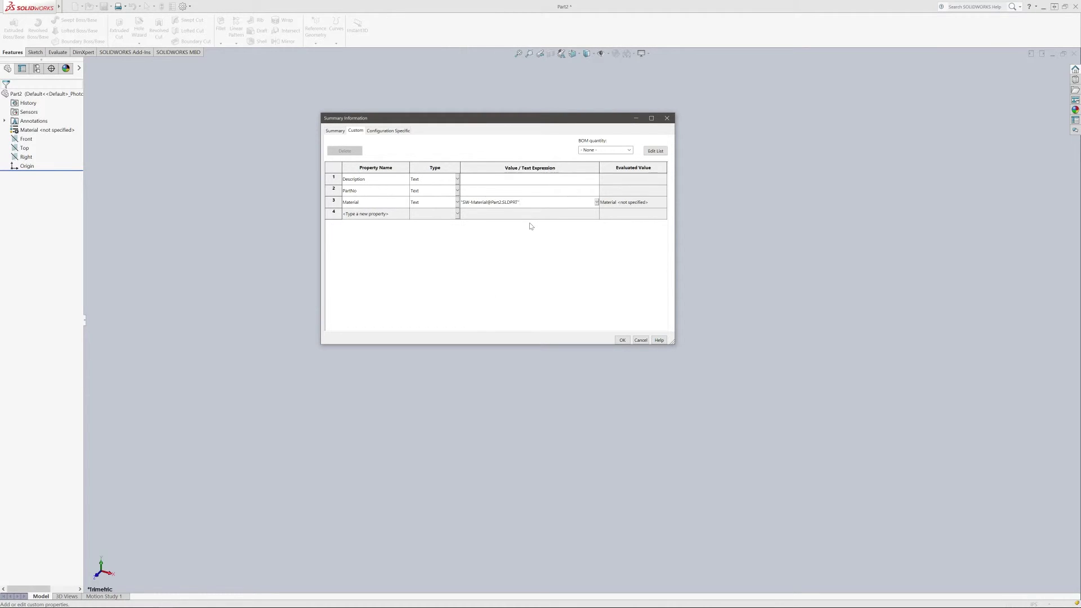
- Add Revision and DrawnBy properties, entering the drafter's name as DrawnBy's value
click(358, 216)
click(407, 214)
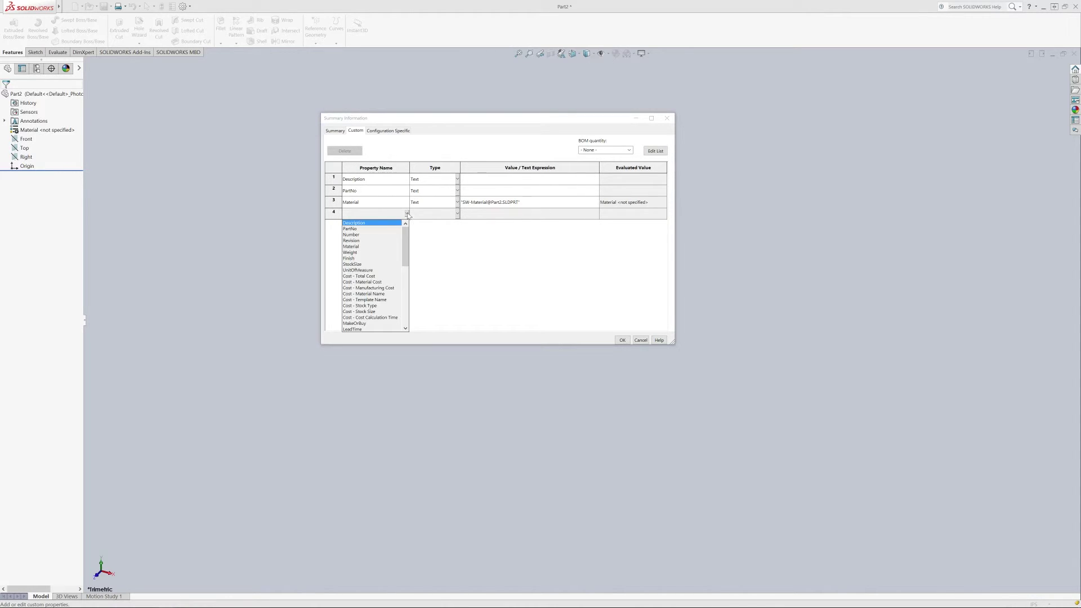
click(354, 241)
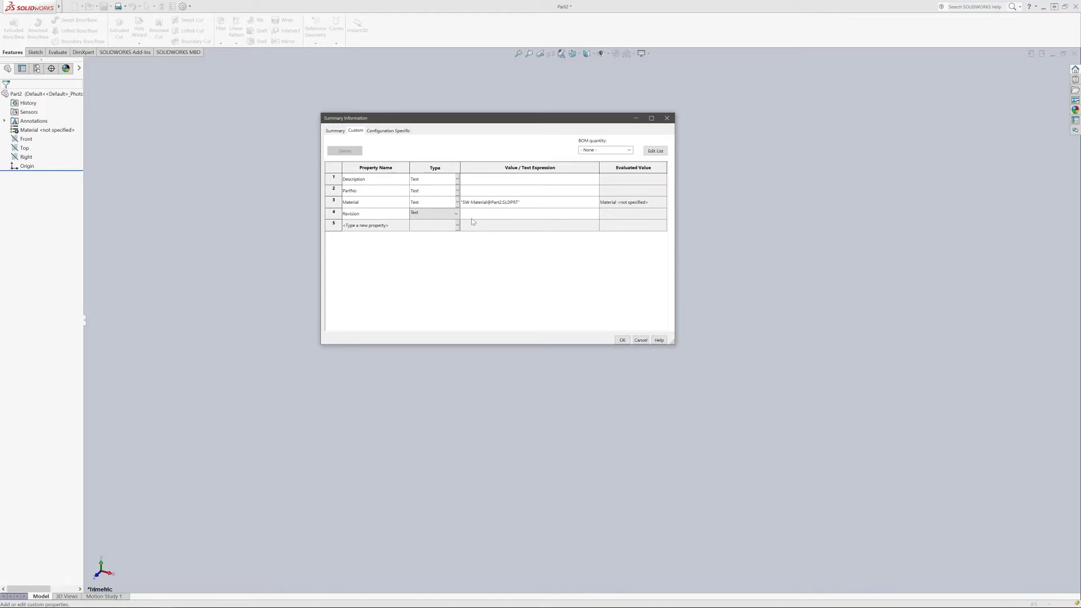
click(397, 226)
click(407, 226)
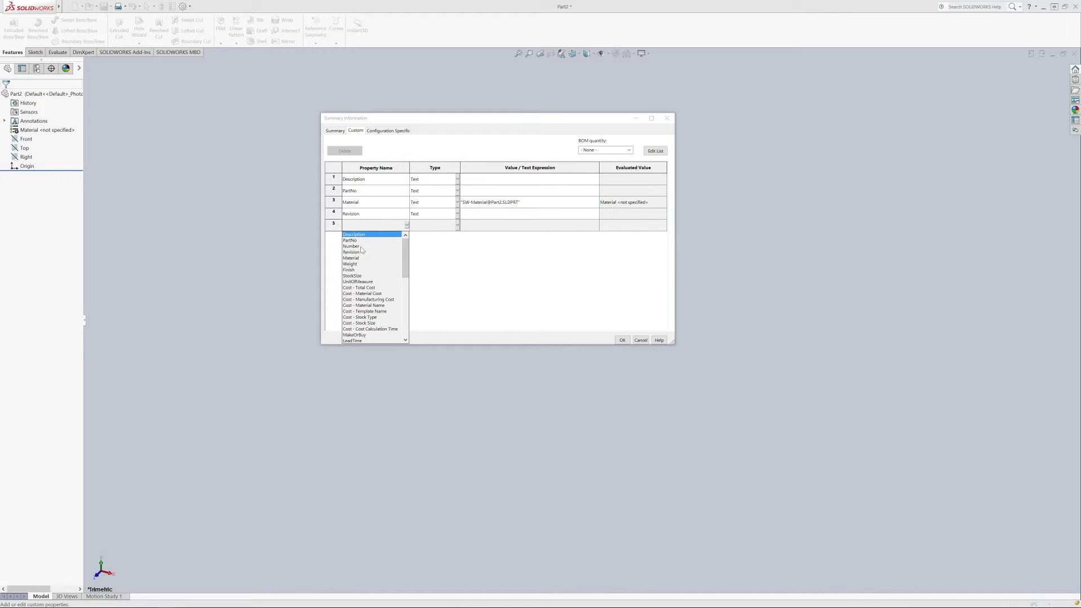
drag(405, 264, 405, 282)
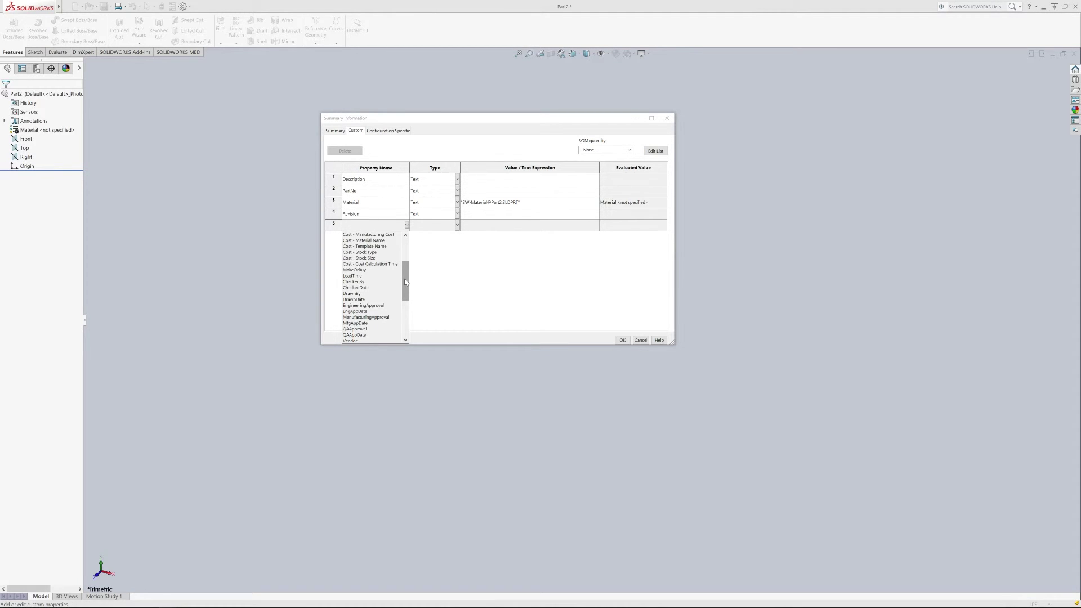
click(360, 294)
click(516, 224)
click(598, 225)
click(592, 223)
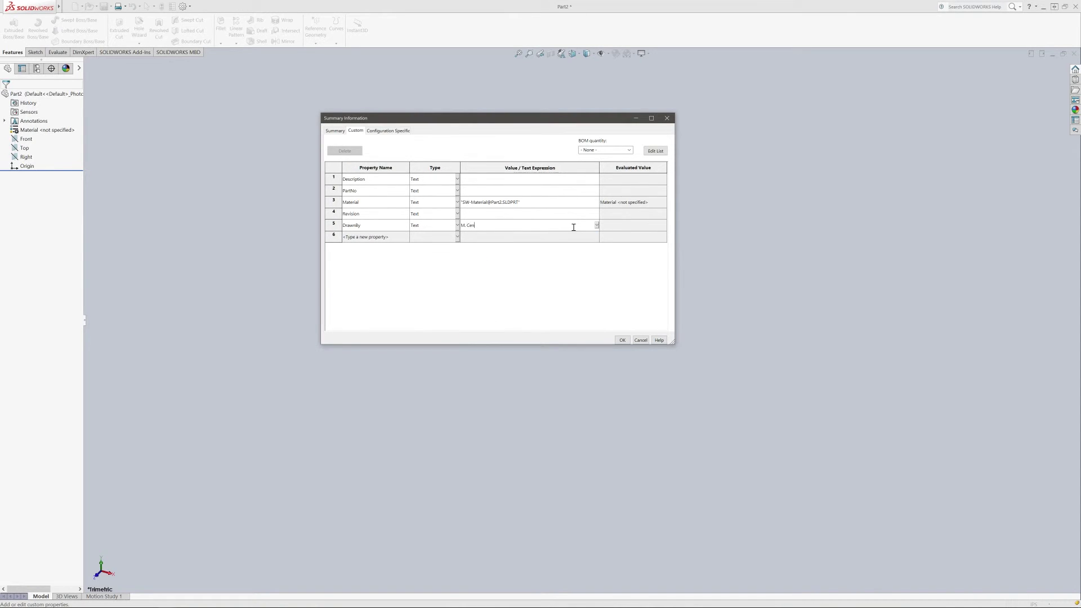
key(Return)
- Add a DrawnDate property with the value 4/11/2016
click(380, 240)
click(406, 236)
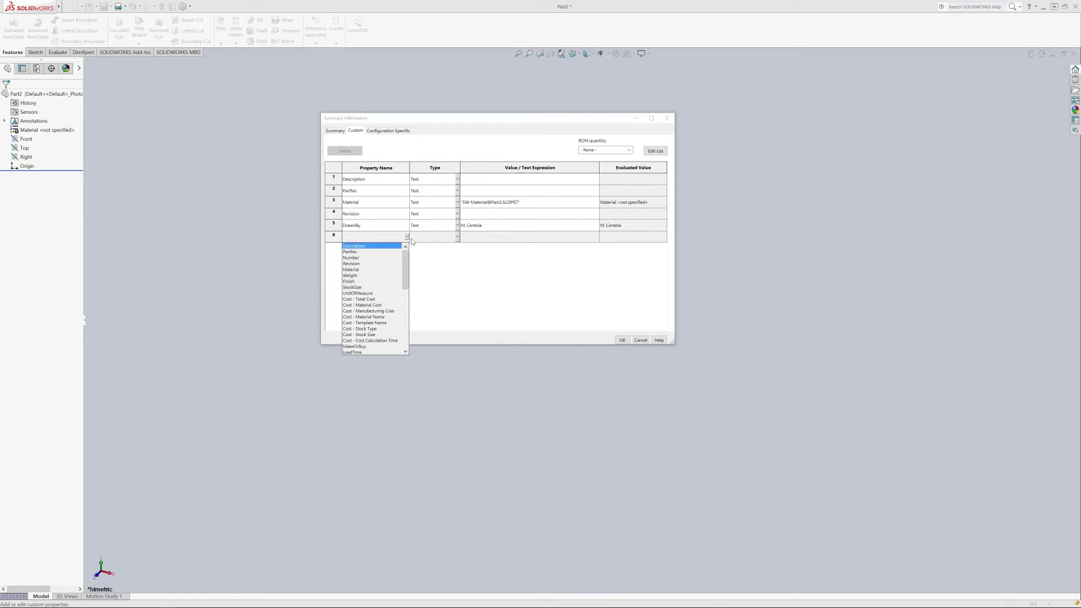
scroll(380, 270, down, 4)
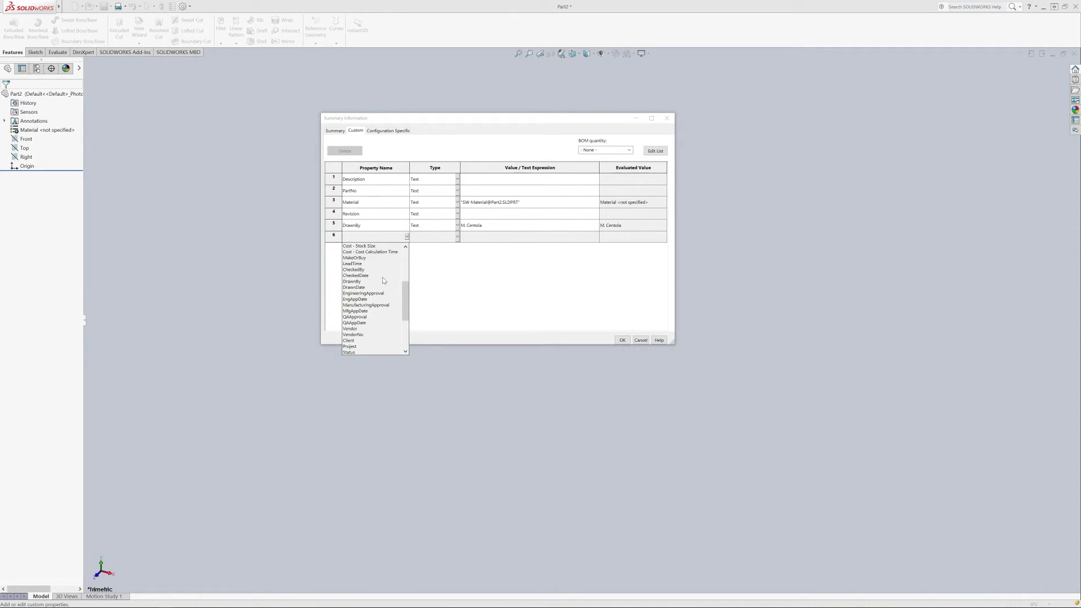
click(367, 288)
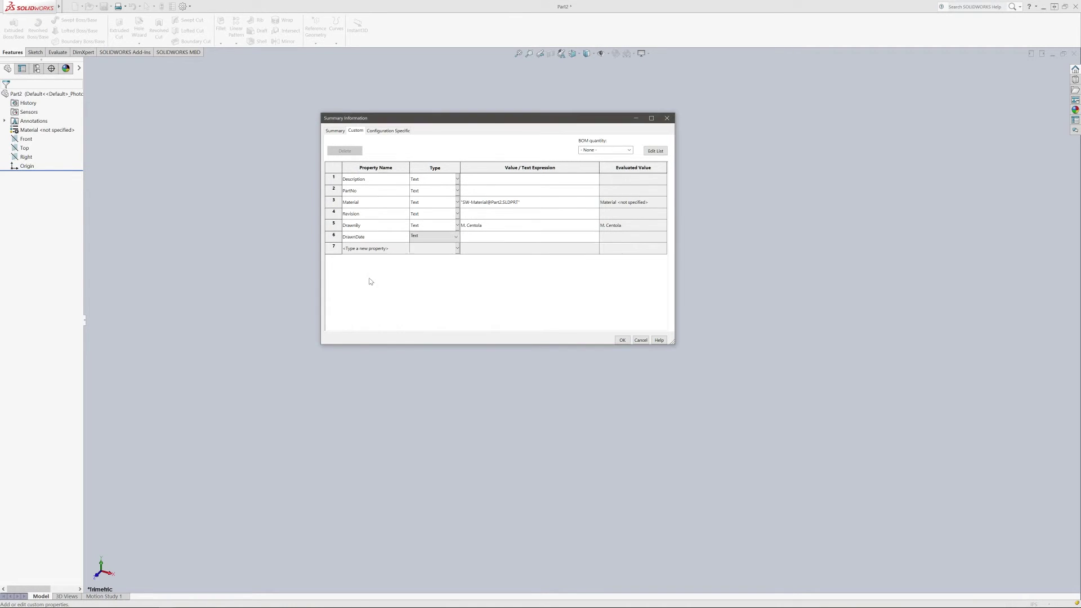
click(575, 237)
click(595, 237)
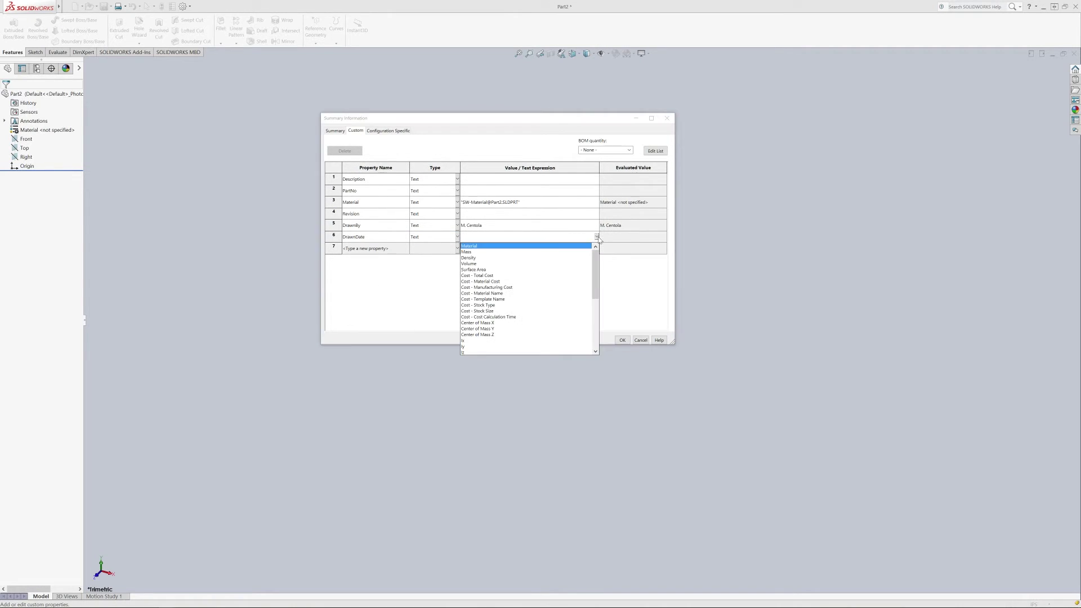
drag(590, 288, 595, 257)
click(597, 237)
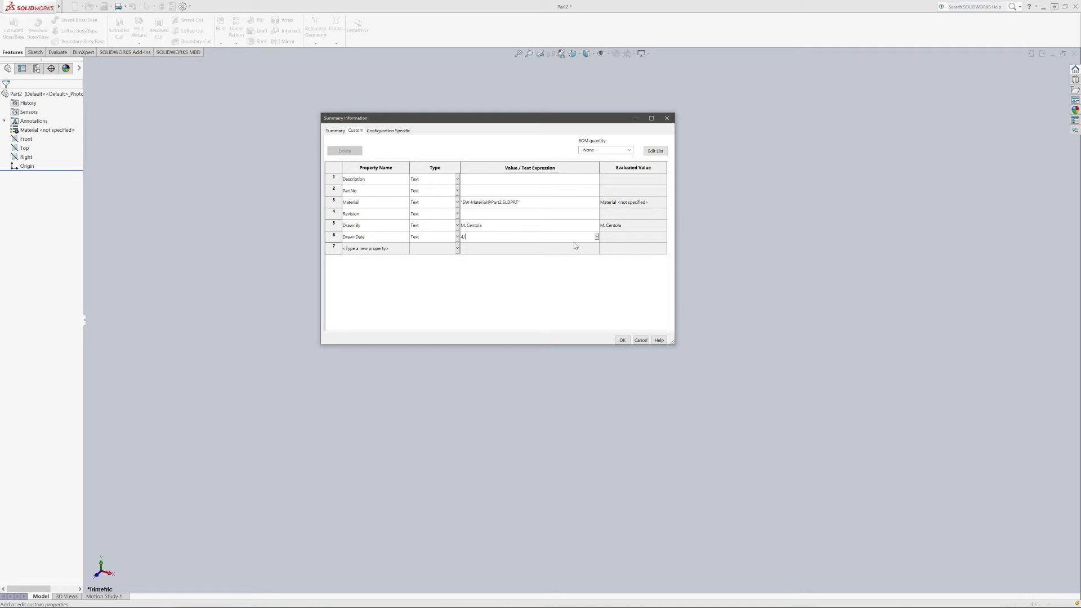
text(/2016)
key(Return)
- Add a CompanyName property with the value Applied Eng. & Design
click(377, 251)
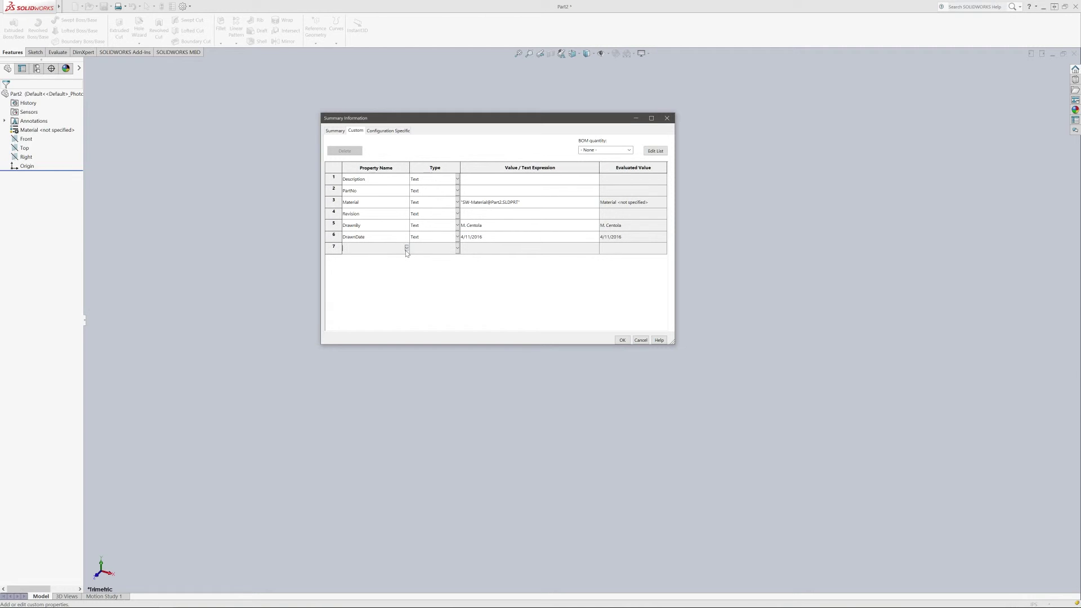
click(406, 248)
scroll(393, 277, down, 3)
scroll(392, 277, down, 3)
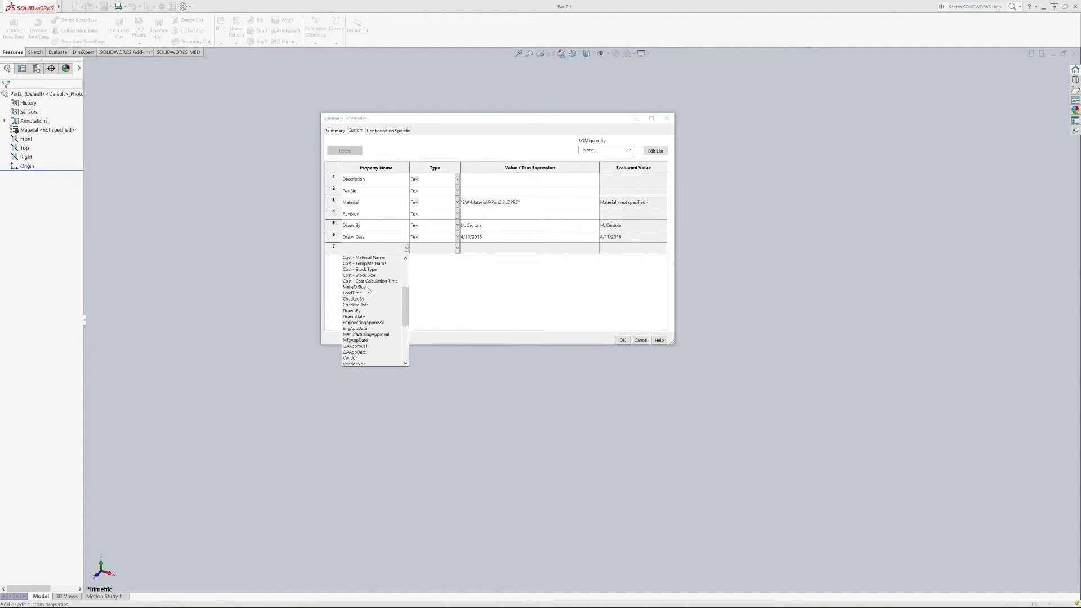
scroll(366, 288, down, 4)
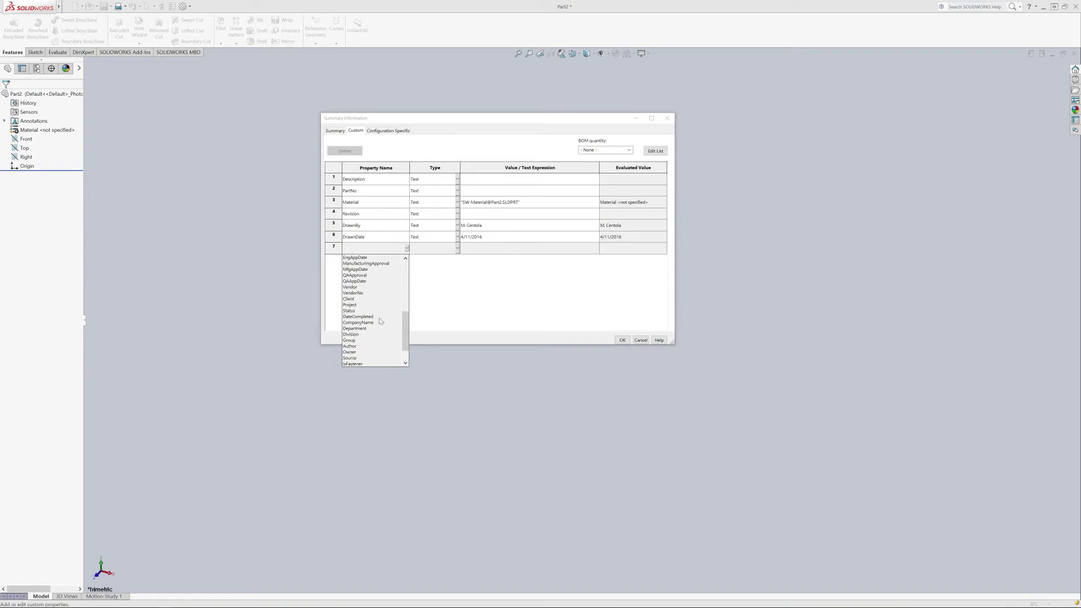
click(373, 323)
click(519, 248)
text(Applied Engineer)
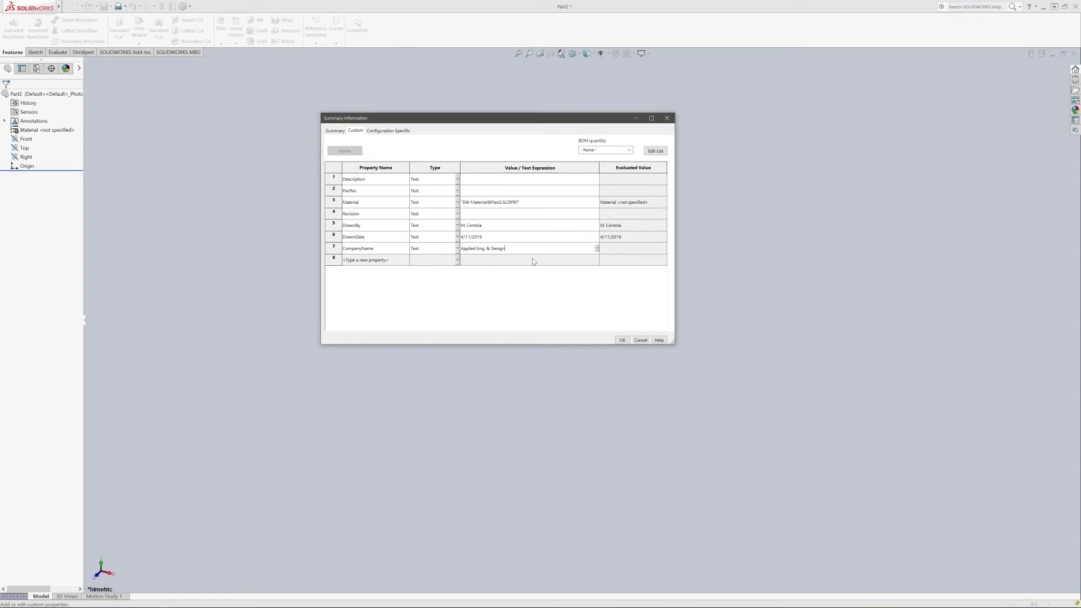
key(Return)
- Add a Client property as the eighth custom property row
click(382, 260)
click(406, 259)
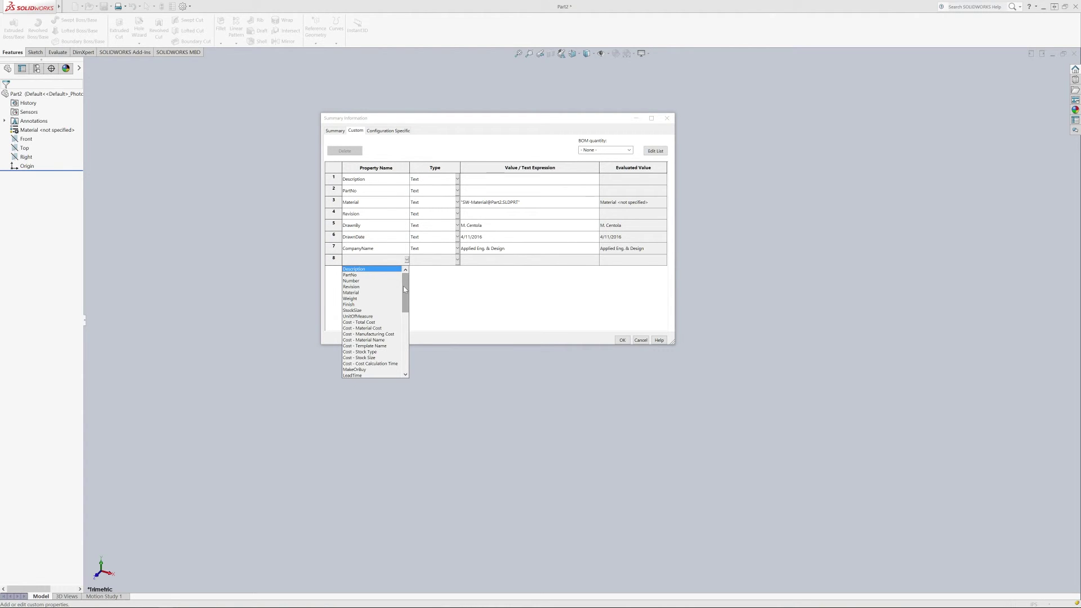
drag(405, 290, 408, 374)
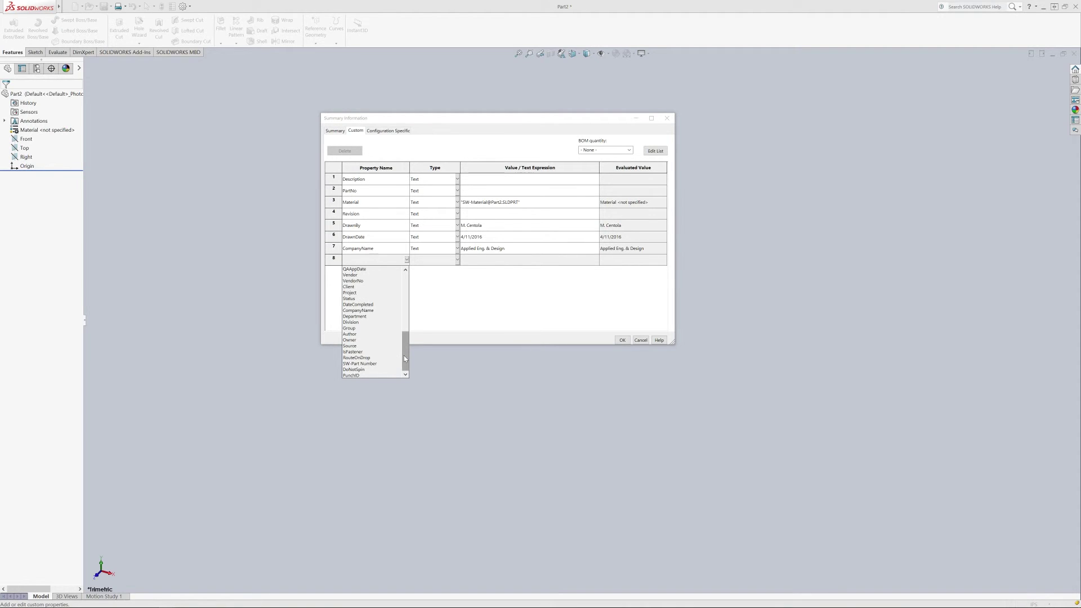
drag(403, 356, 407, 341)
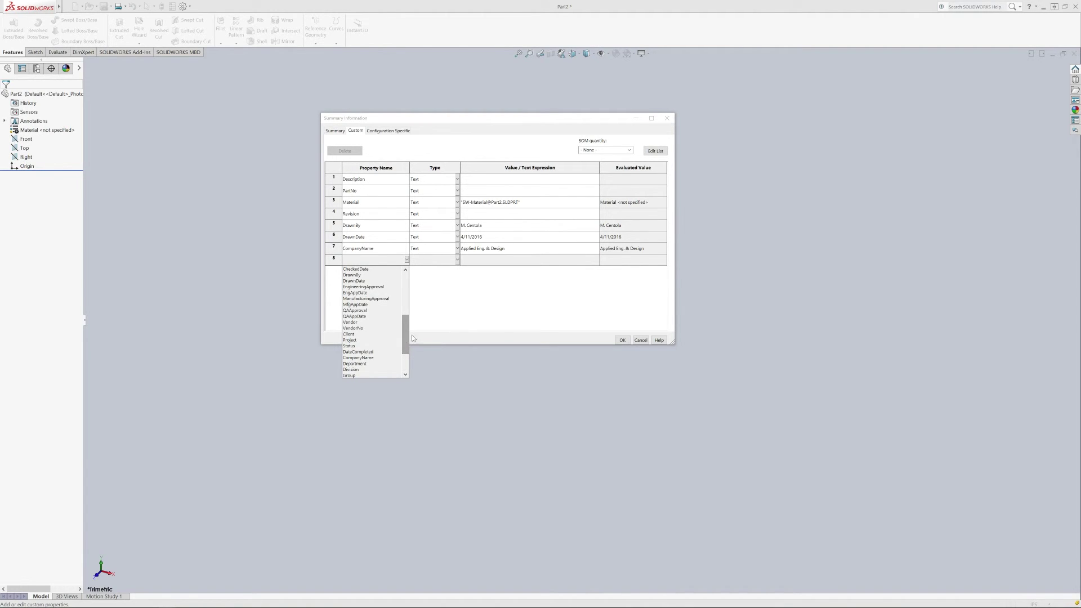
click(352, 333)
click(488, 260)
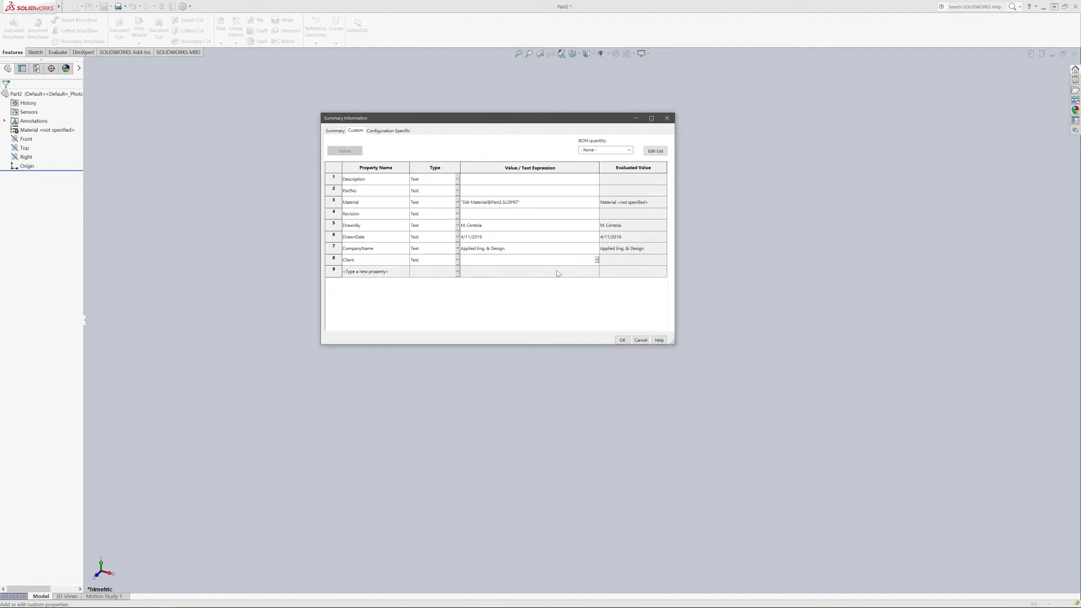
- Add CheckedBy and CheckedDate properties in rows 9 and 10
click(405, 273)
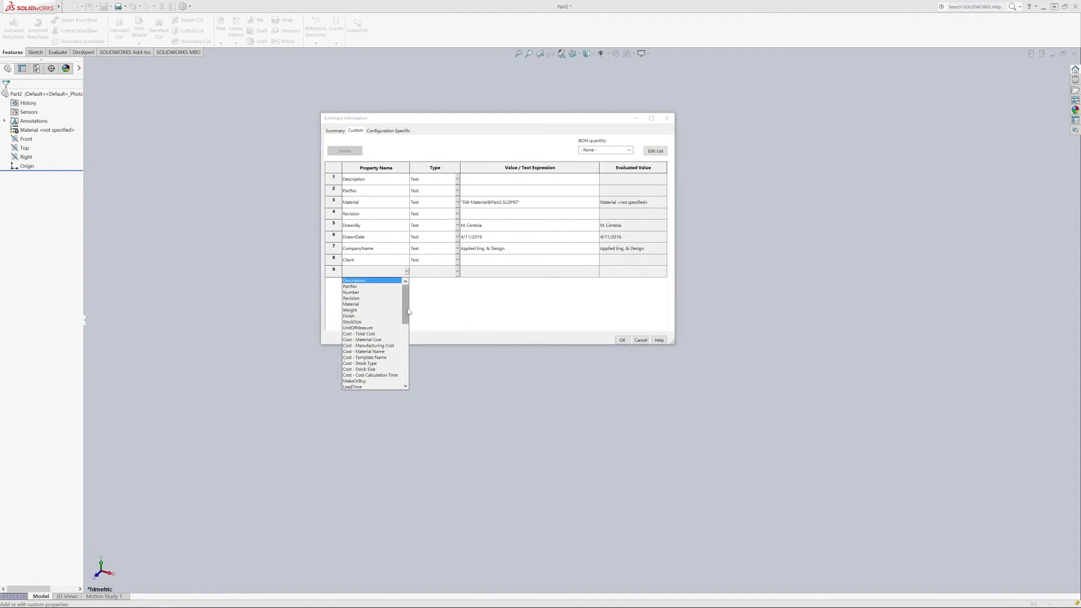
drag(404, 304, 405, 333)
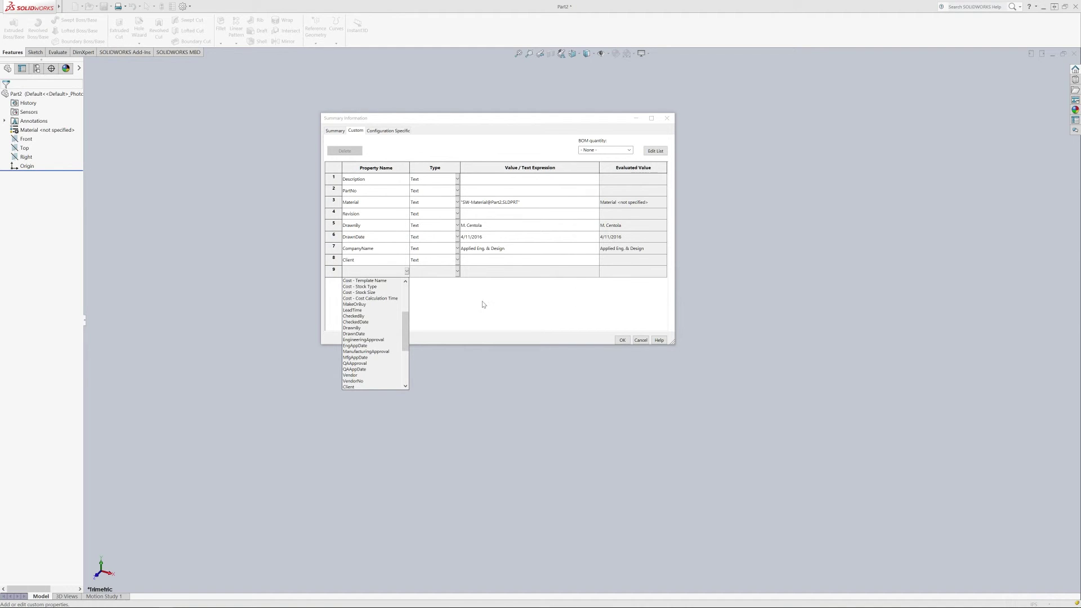
drag(403, 331, 409, 371)
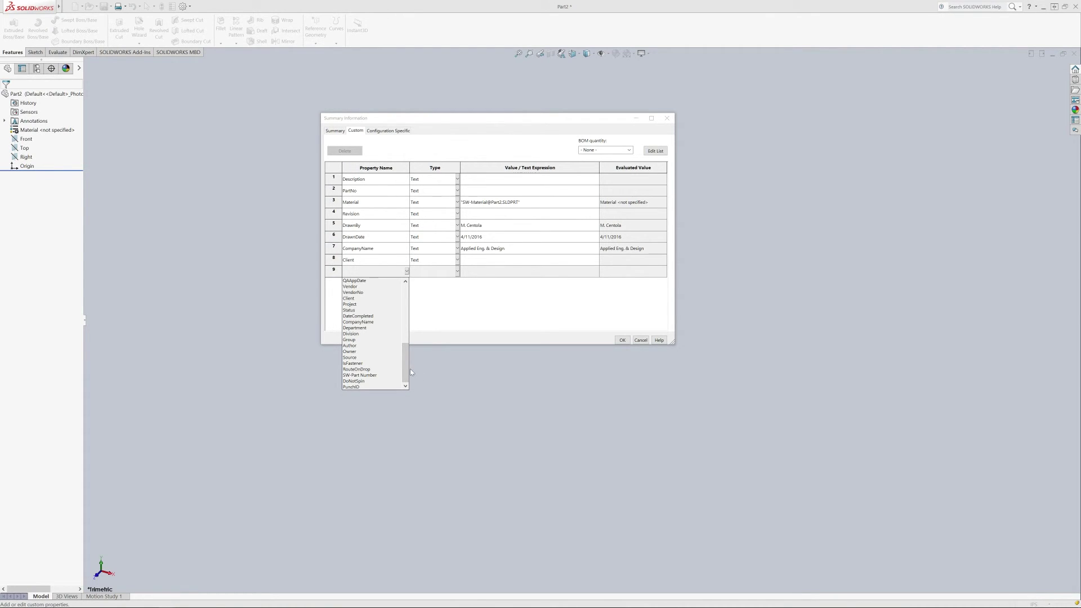
drag(406, 370, 410, 344)
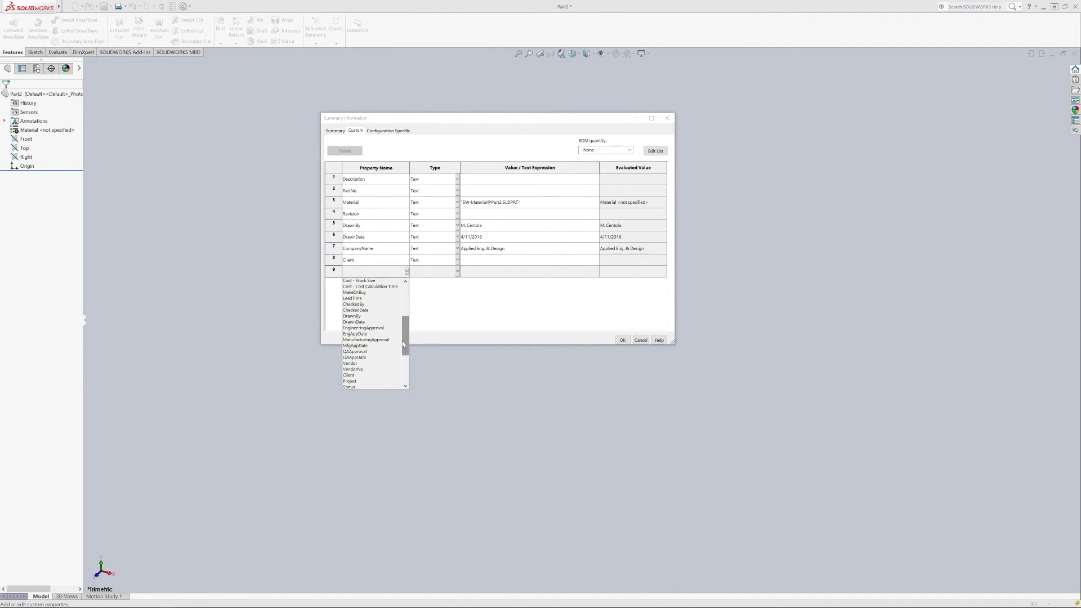
click(372, 305)
click(399, 282)
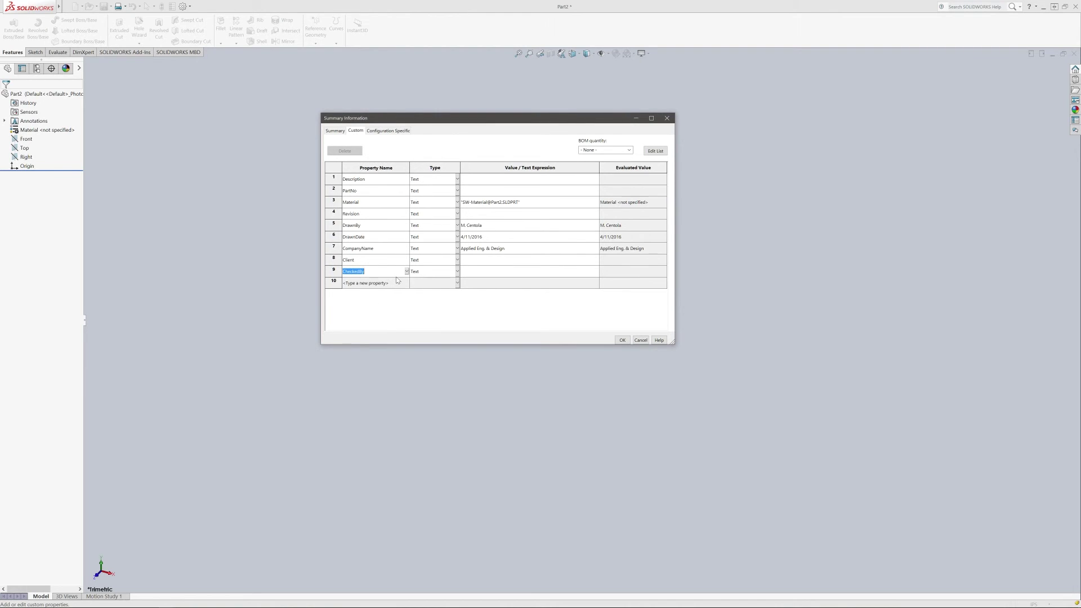
click(399, 282)
click(407, 283)
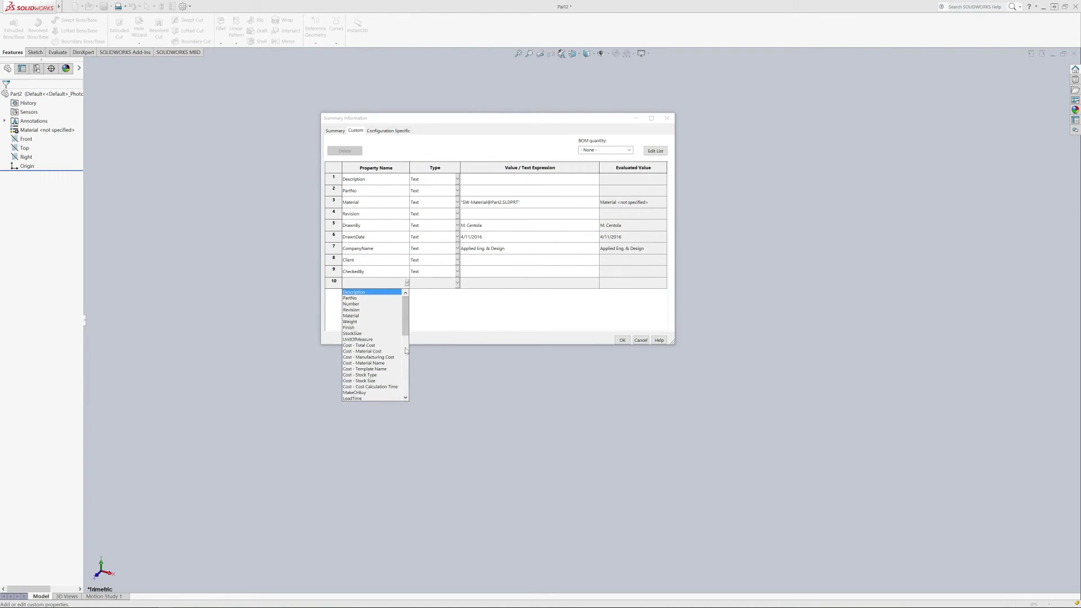
scroll(383, 345, down, 5)
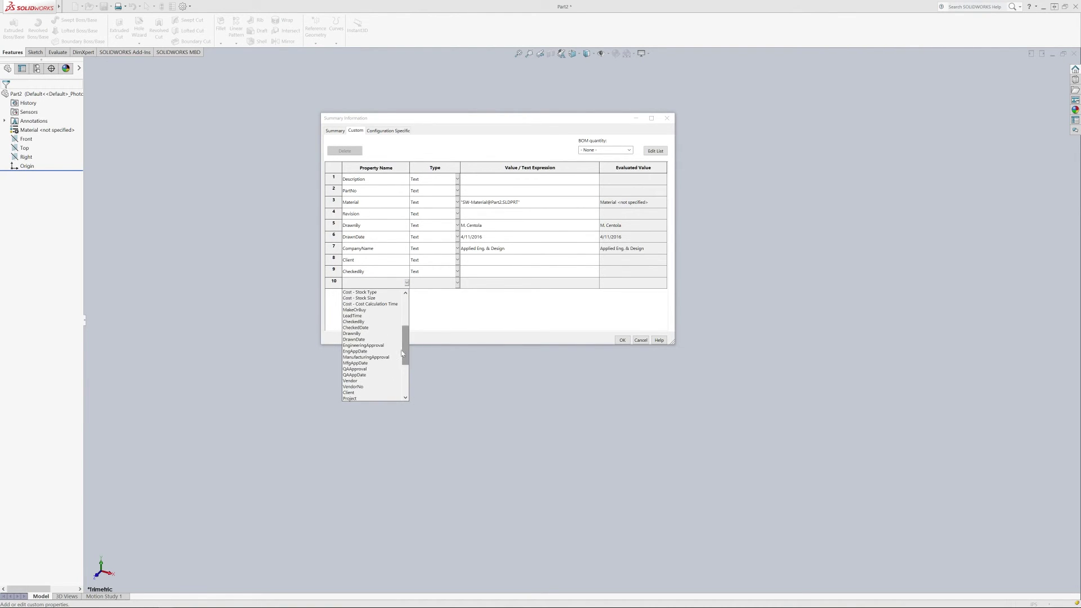
click(380, 328)
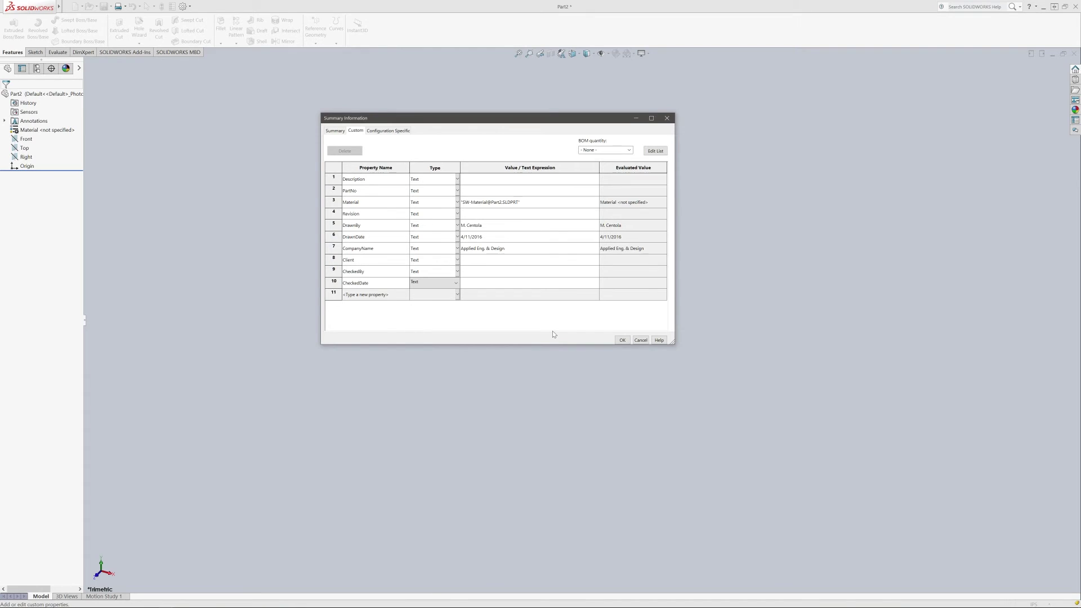
- Leave BOM quantity at None and close Summary Information with OK
click(628, 151)
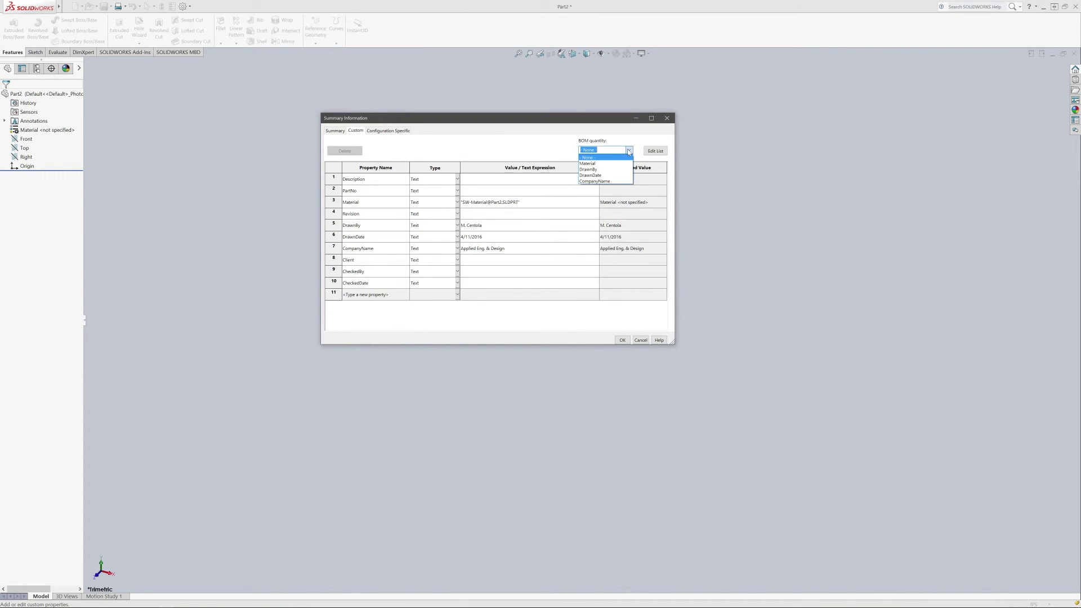
click(629, 150)
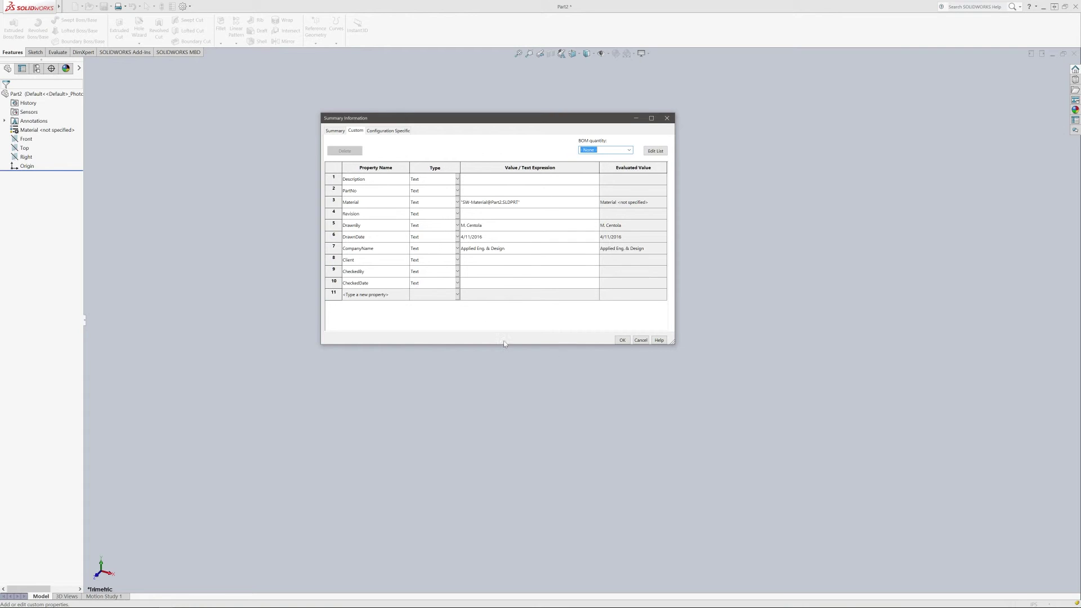
click(622, 340)
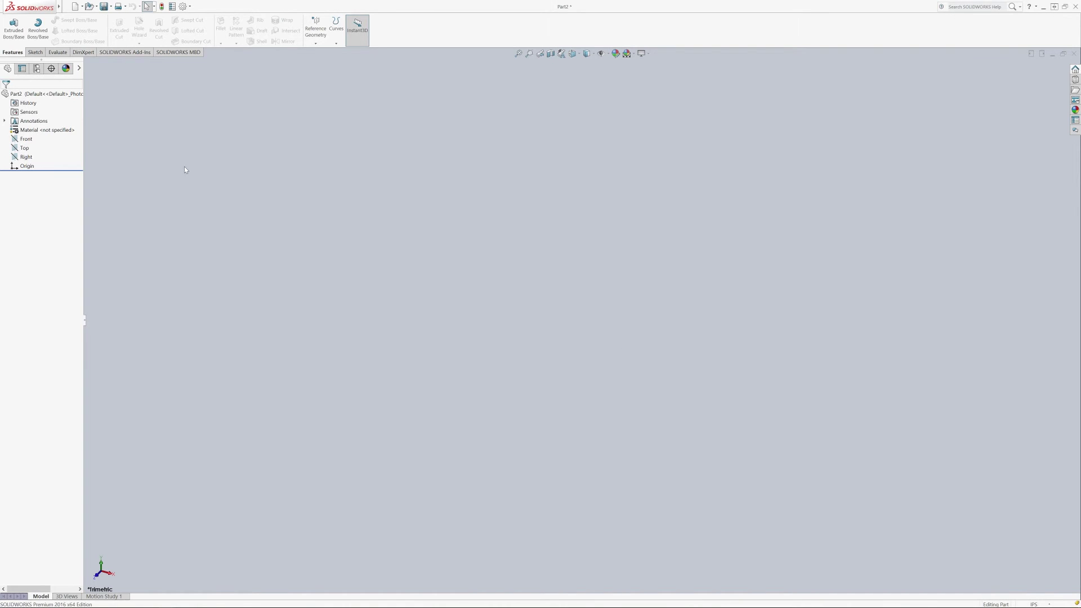
- Save As with file name IPS PART and type Part Templates (*.prtdot)
click(67, 7)
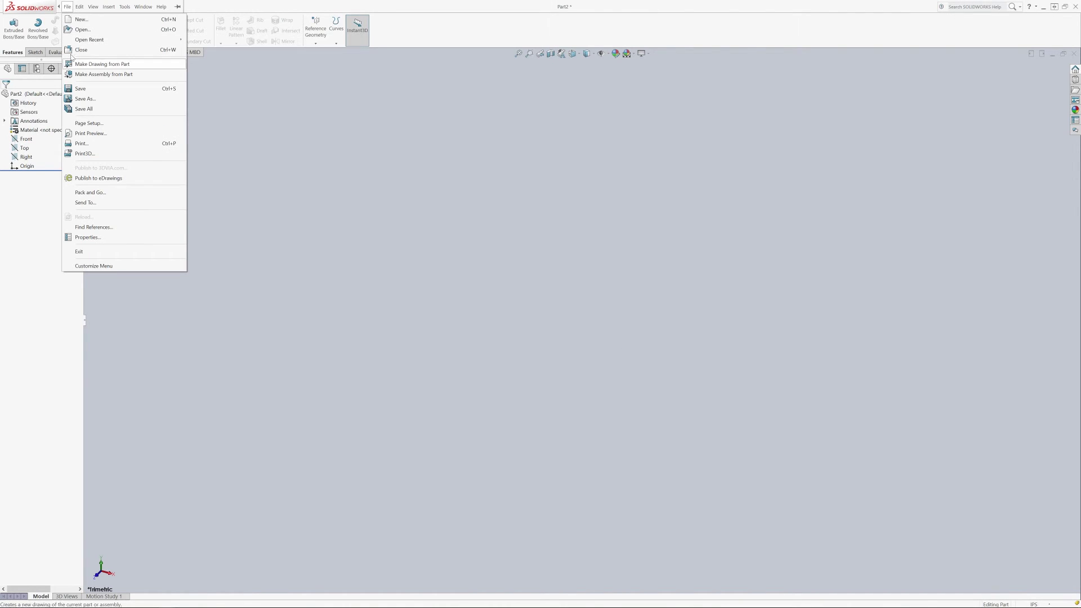
click(106, 101)
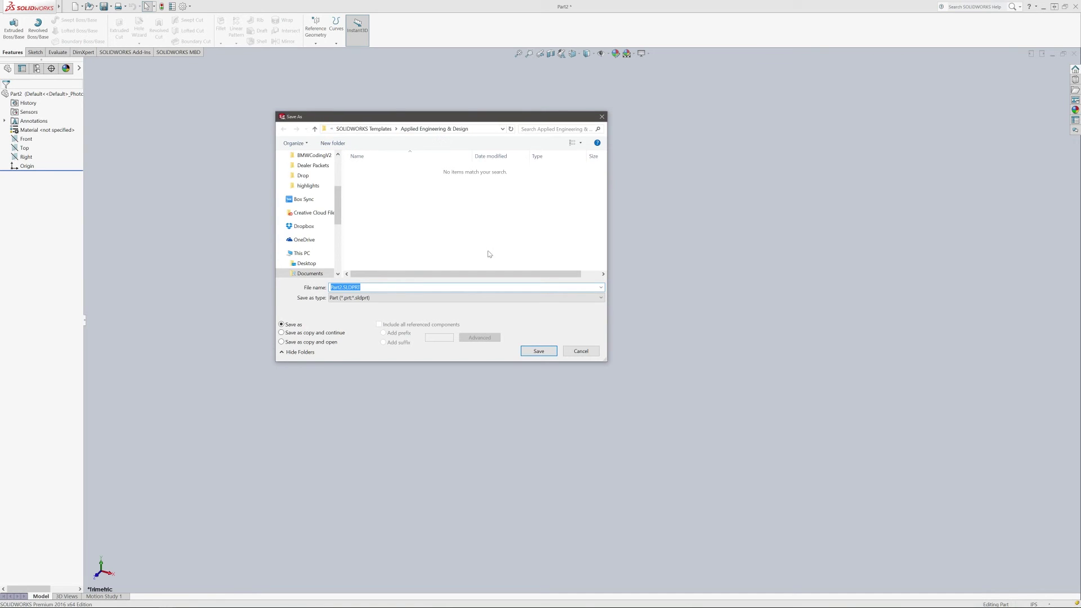
click(416, 287)
key(Home)
key(Delete)
key(Delete)
key(Delete)
key(Delete)
key(Delete)
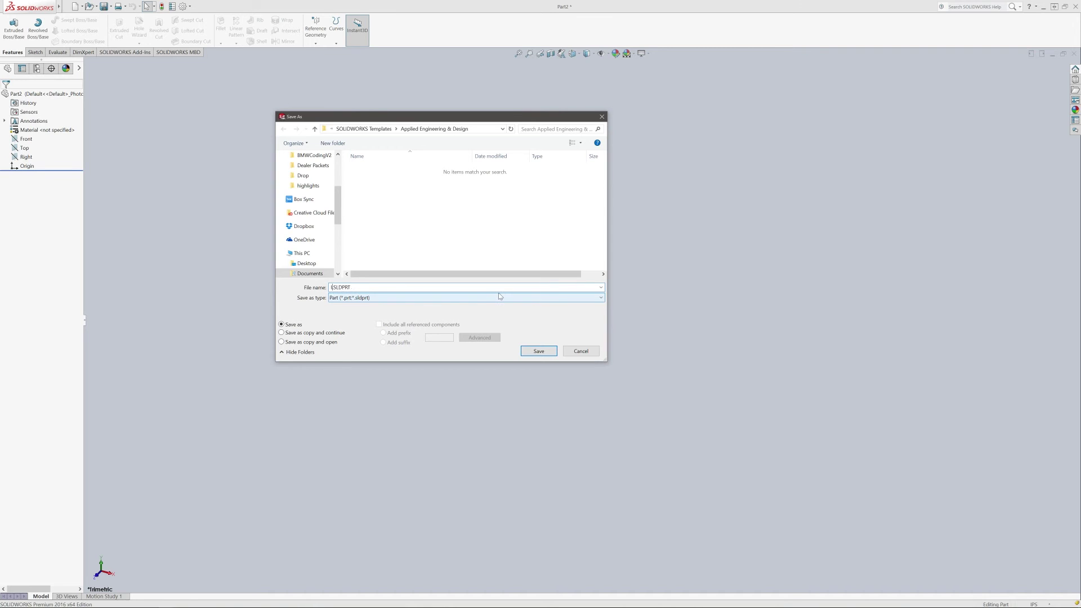
text(IPS-)
key(BackSpace)
text(PA)
key(BackSpace)
text(ART)
click(404, 298)
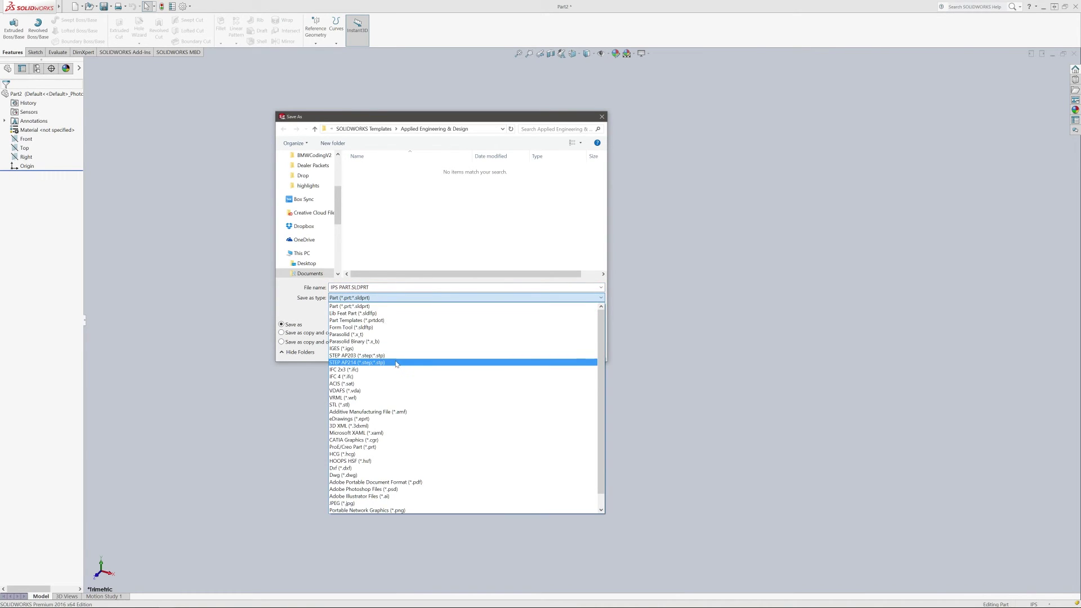
click(395, 321)
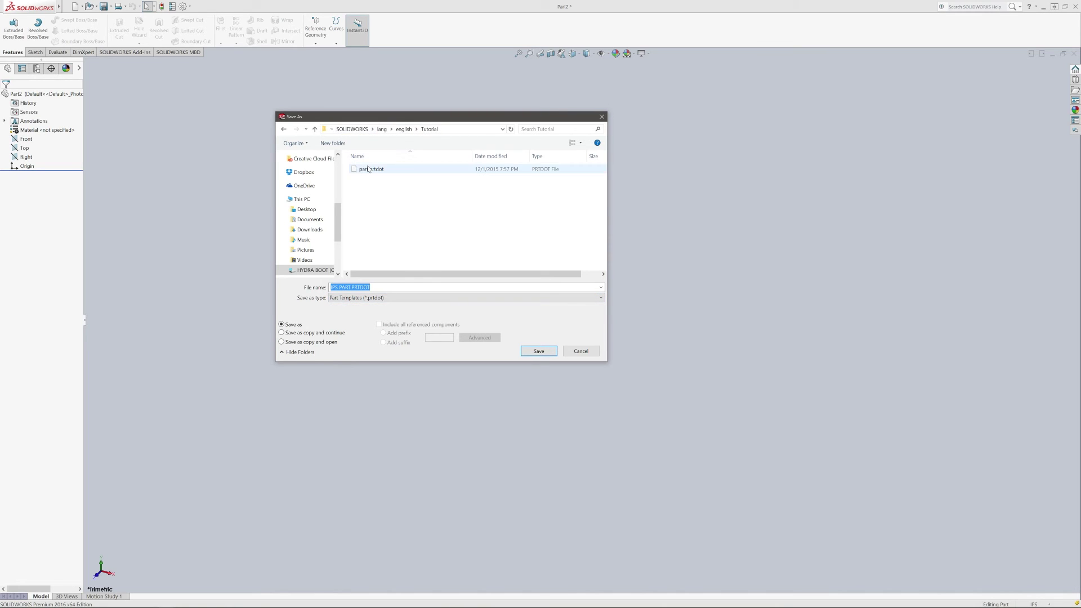
- Save the template into SOLIDWORKS Templates\Applied Engineering & Design as IPS PART.PRTDOT
scroll(340, 217, up, 5)
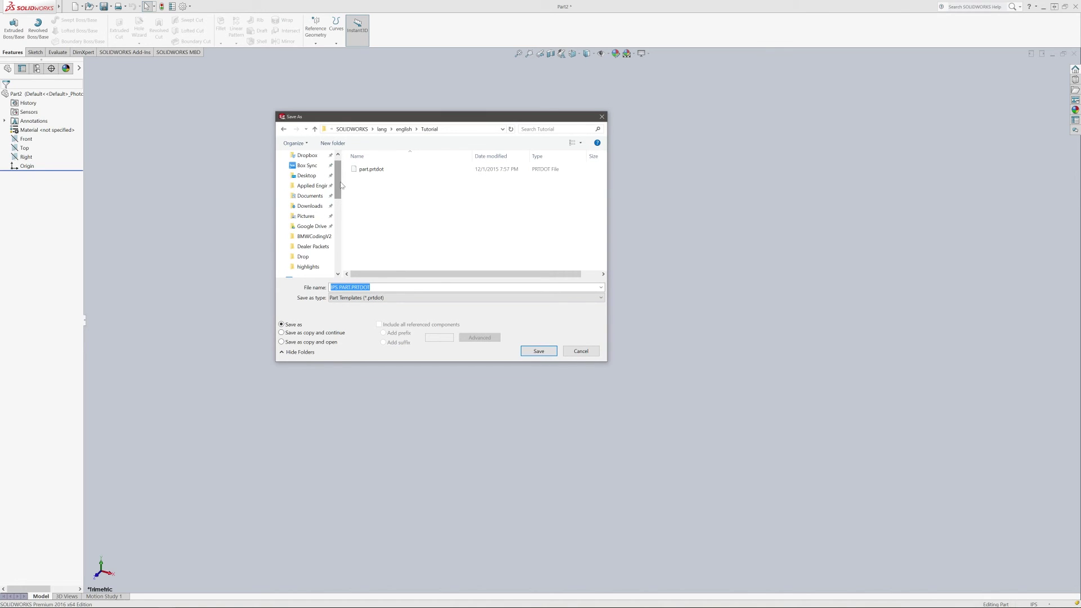
click(313, 186)
click(374, 129)
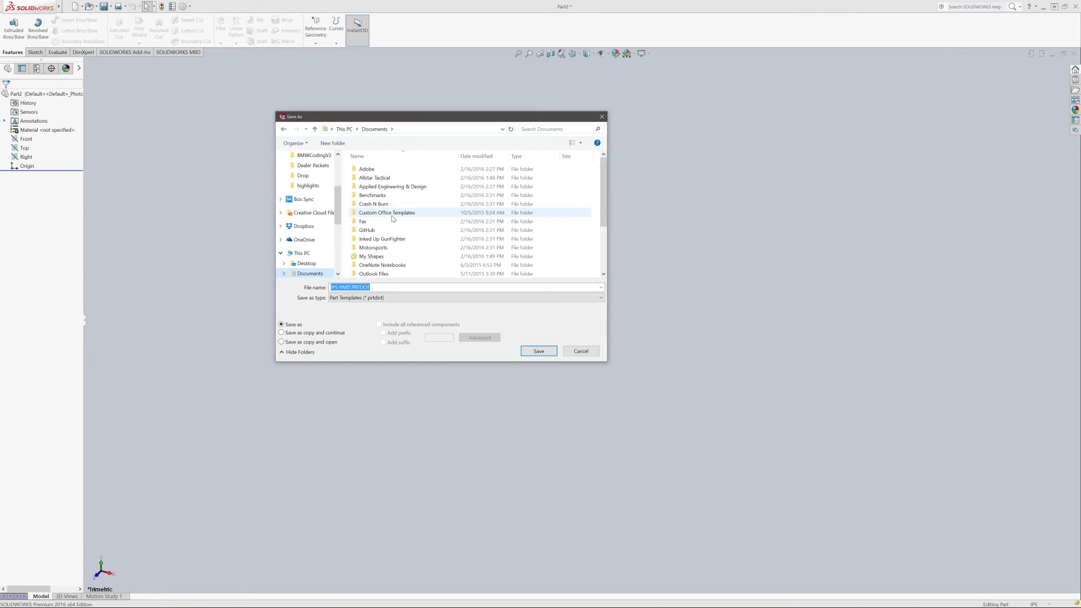
scroll(414, 236, down, 4)
double_click(402, 247)
click(393, 171)
double_click(393, 172)
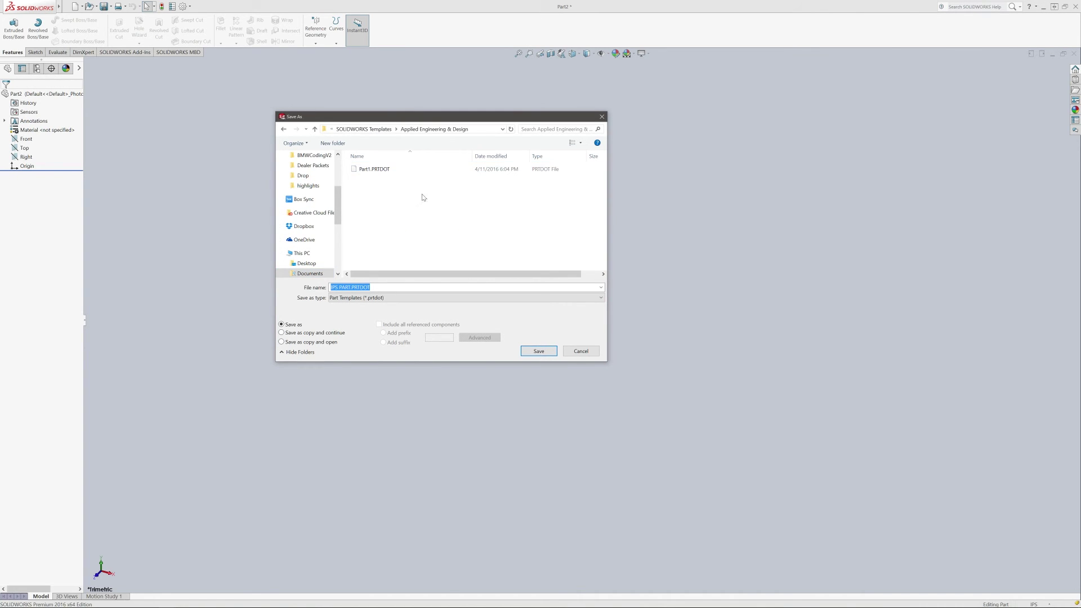
click(393, 288)
click(536, 352)
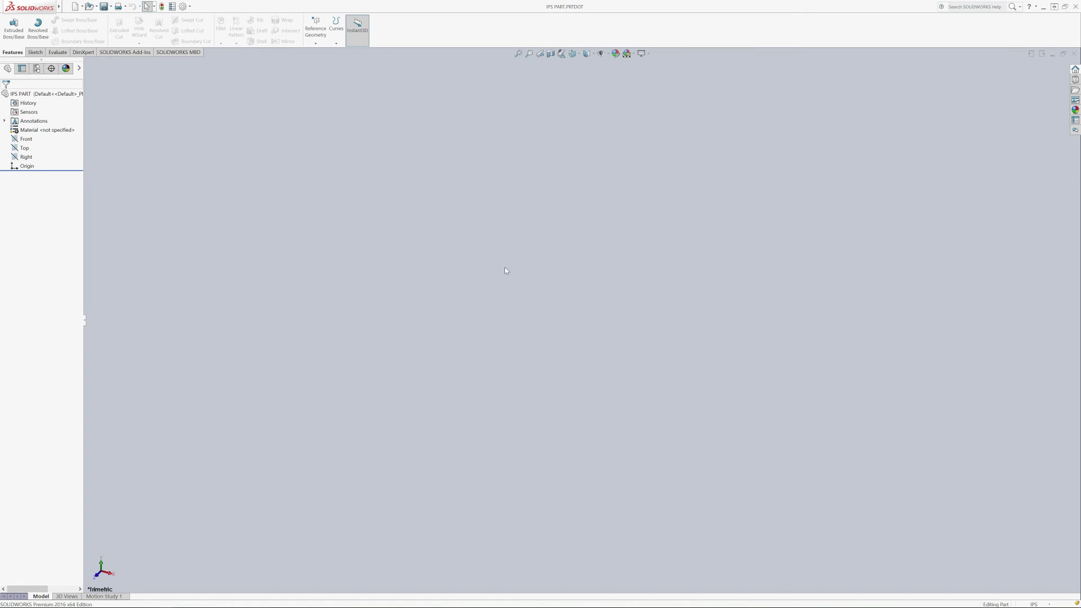
mouse_move(31, 7)
click(67, 6)
click(71, 21)
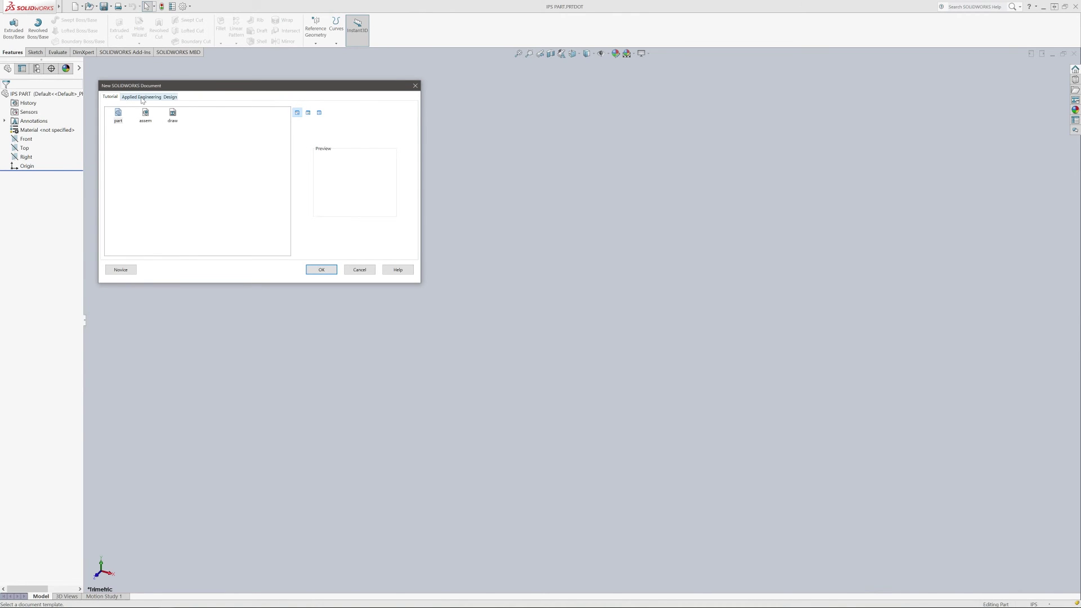
click(160, 98)
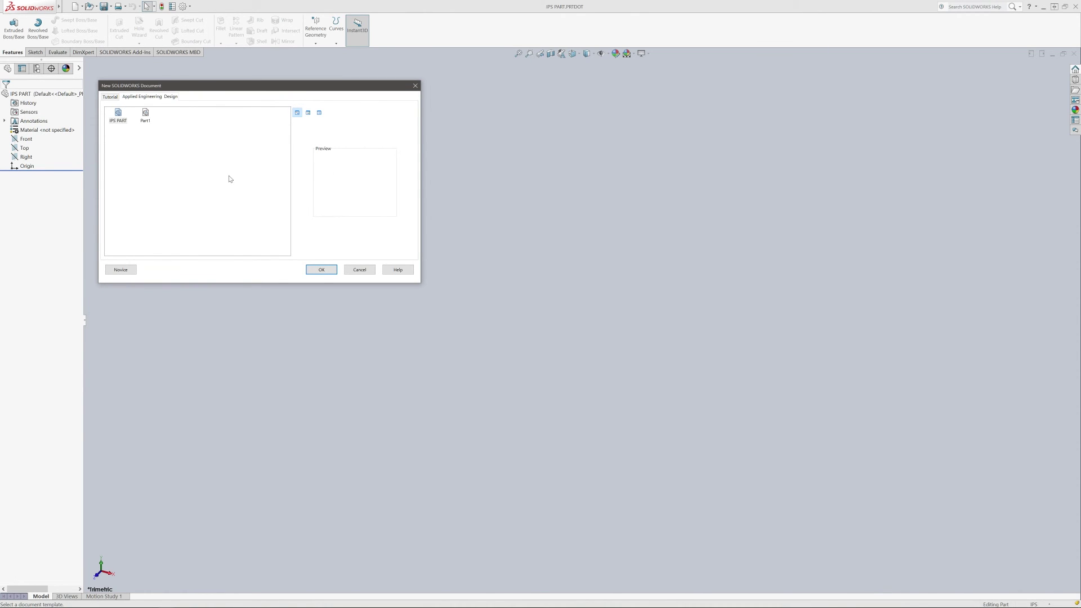
click(118, 118)
click(359, 269)
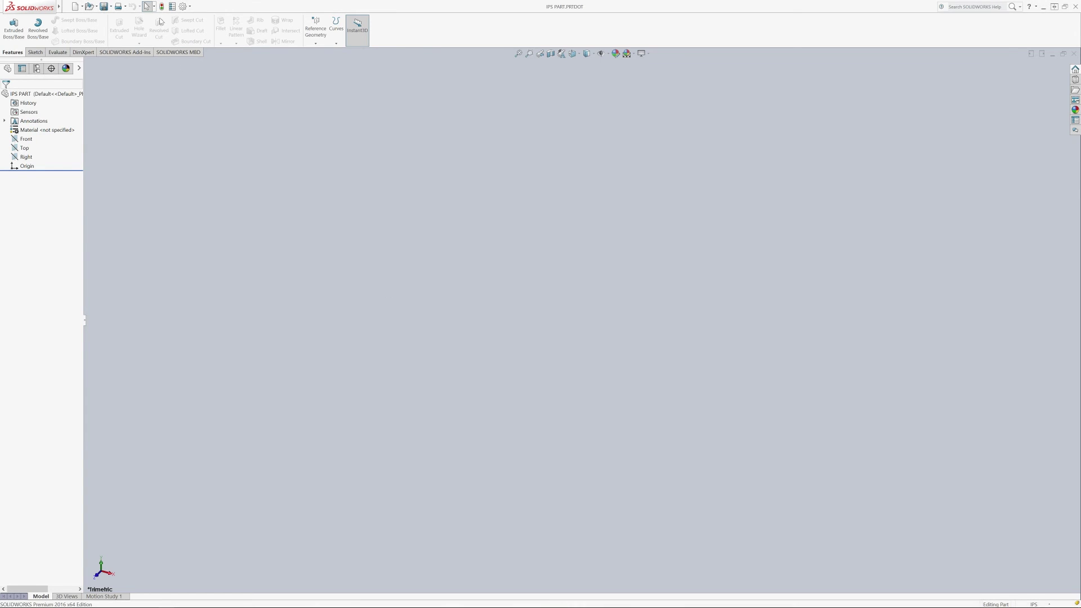
click(124, 6)
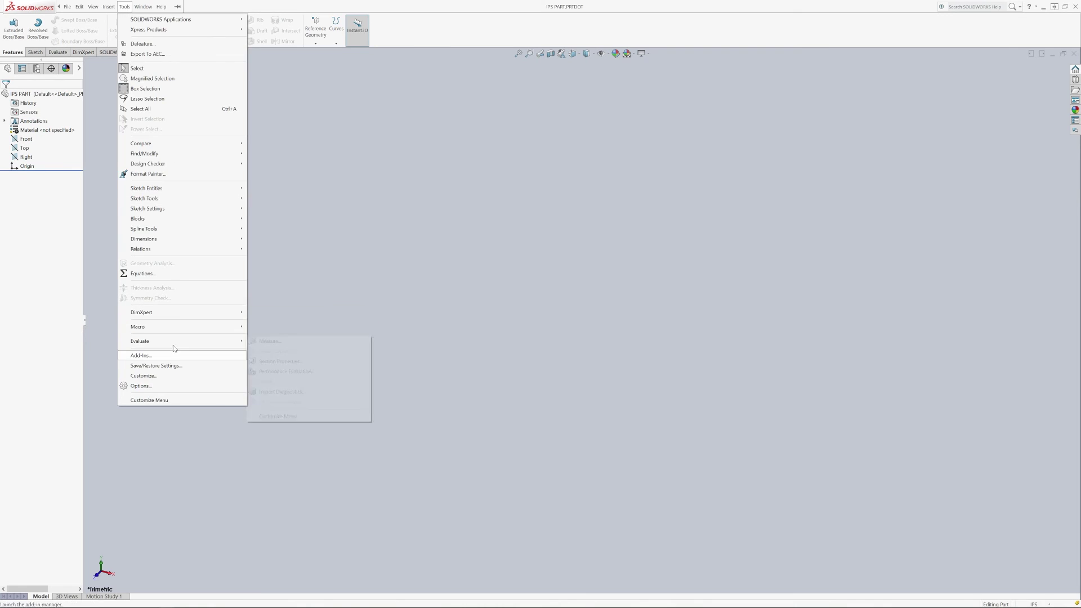
click(169, 385)
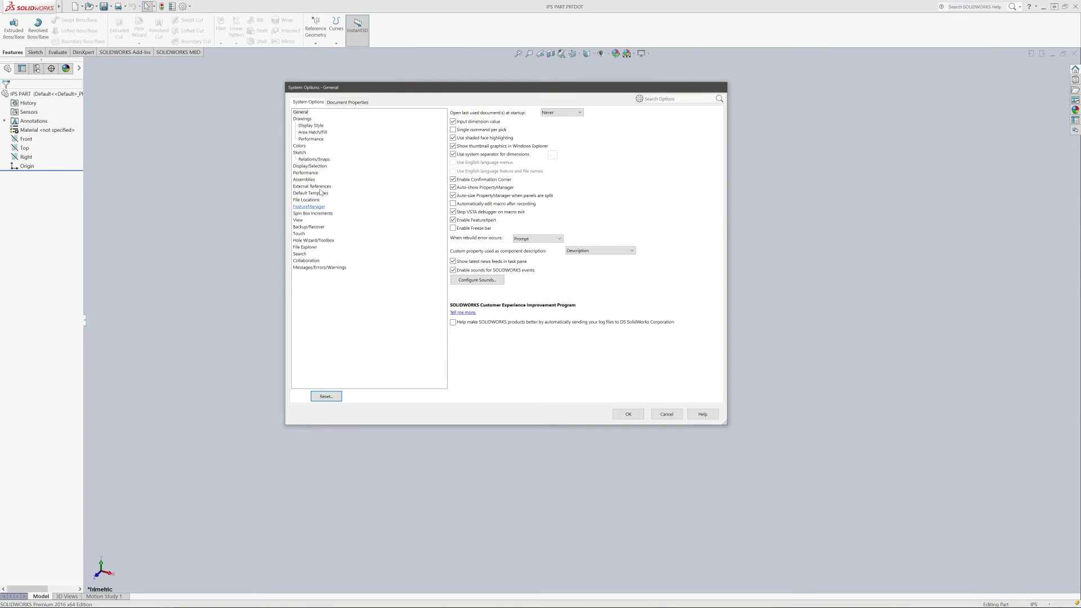
click(306, 200)
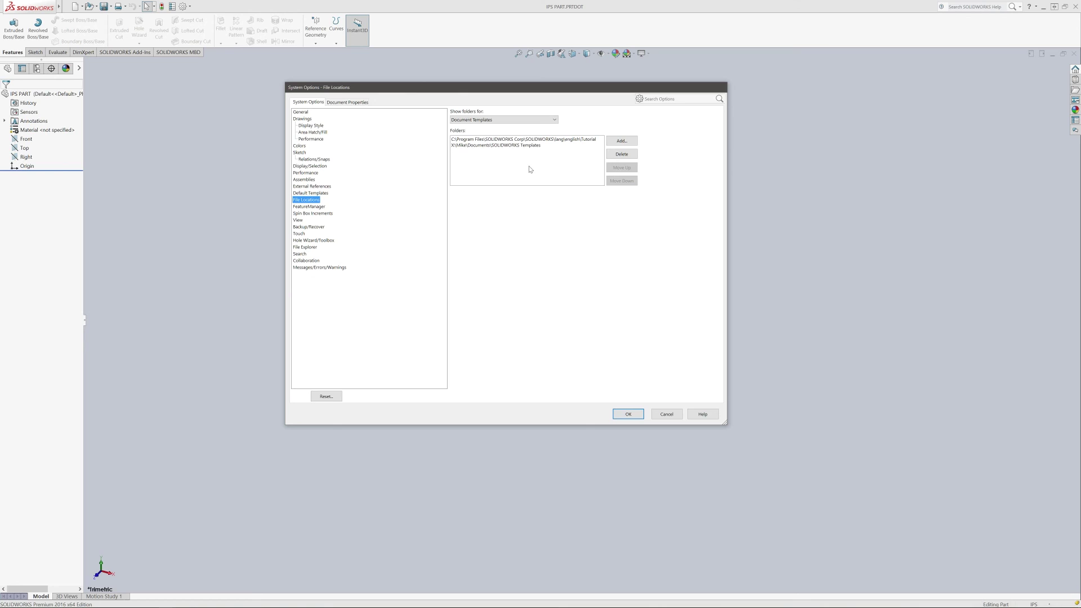
click(628, 414)
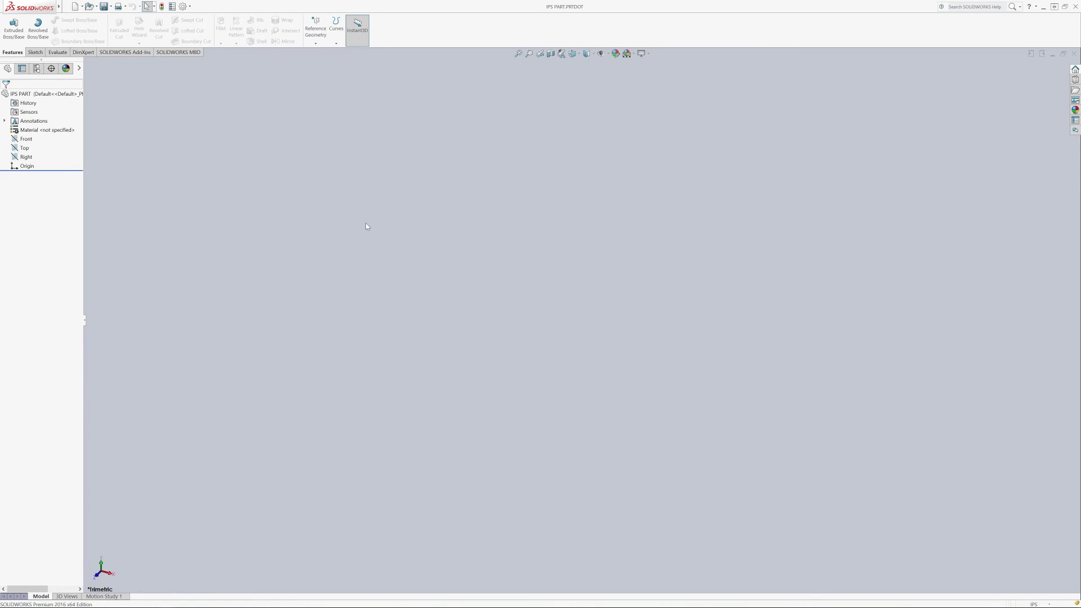